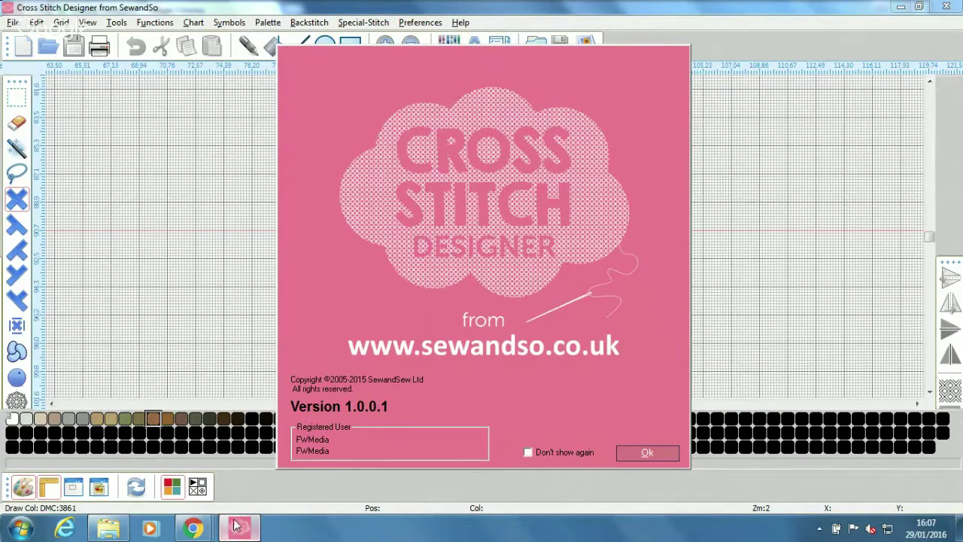
Dismiss the splash screen so the Template Type dialog appears with 1000 by 1000 stitches at 14 count
{"action": "left_click", "coordinate": [647, 453]}
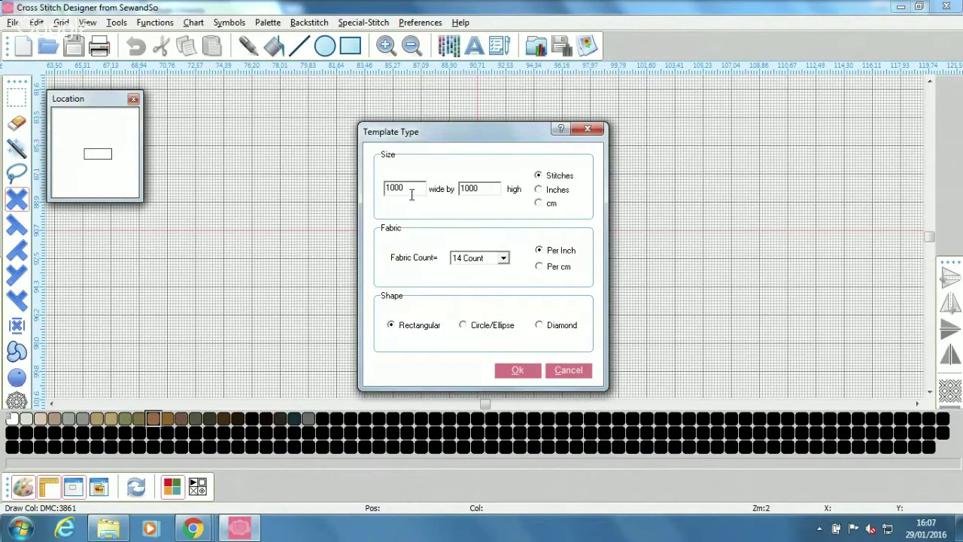
Create a blank rectangular 14 count chart sized in centimetres with width 2 and height 2
{"action": "left_click", "coordinate": [539, 204]}
{"action": "left_click_drag", "start_coordinate": [420, 188], "coordinate": [378, 188]}
{"action": "type", "text": "29"}
{"action": "left_click_drag", "start_coordinate": [483, 188], "coordinate": [453, 188]}
{"action": "type", "text": "2"}
{"action": "left_click", "coordinate": [515, 373]}
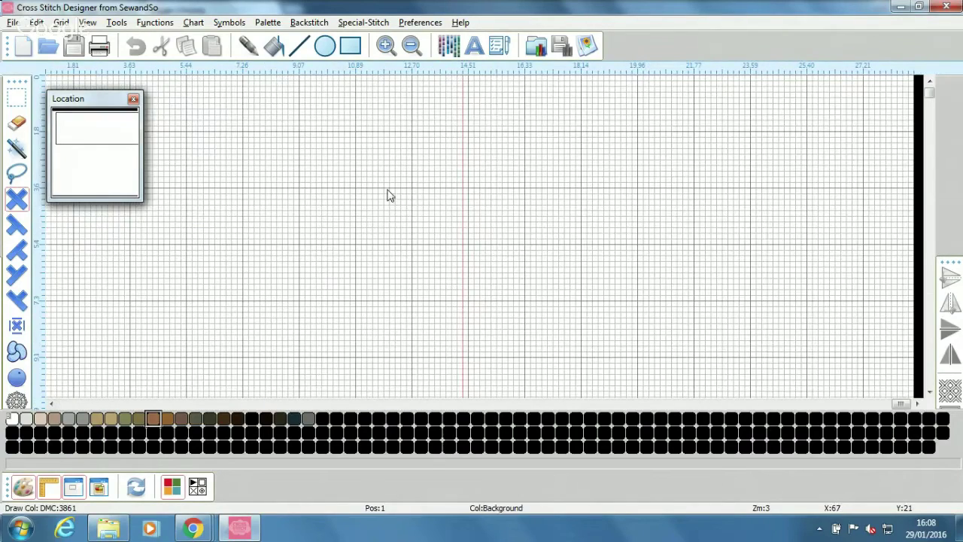
Zoom the grid in and back out, then launch the Image Import Wizard from File > Import
{"action": "left_click", "coordinate": [385, 46]}
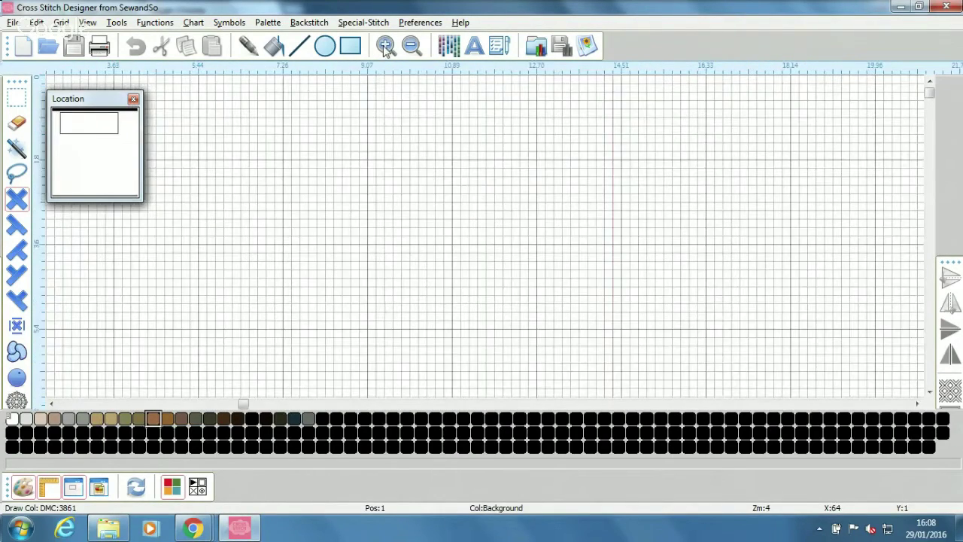
{"action": "left_click", "coordinate": [410, 45]}
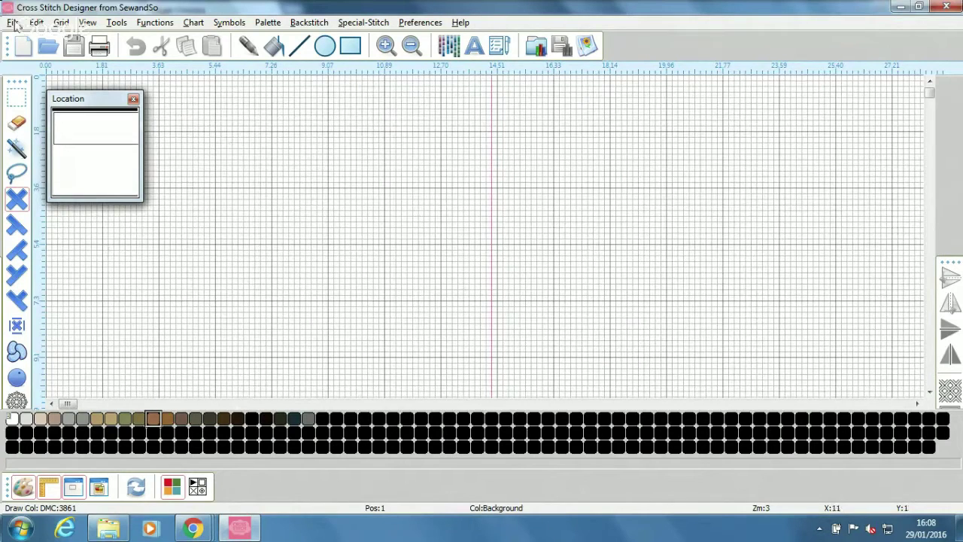
{"action": "left_click", "coordinate": [14, 22]}
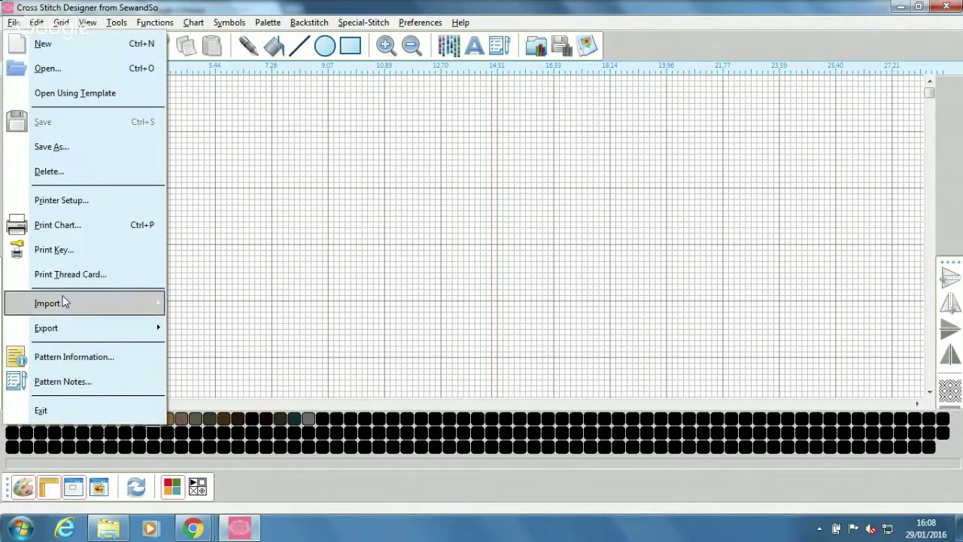
{"action": "mouse_move", "coordinate": [65, 309]}
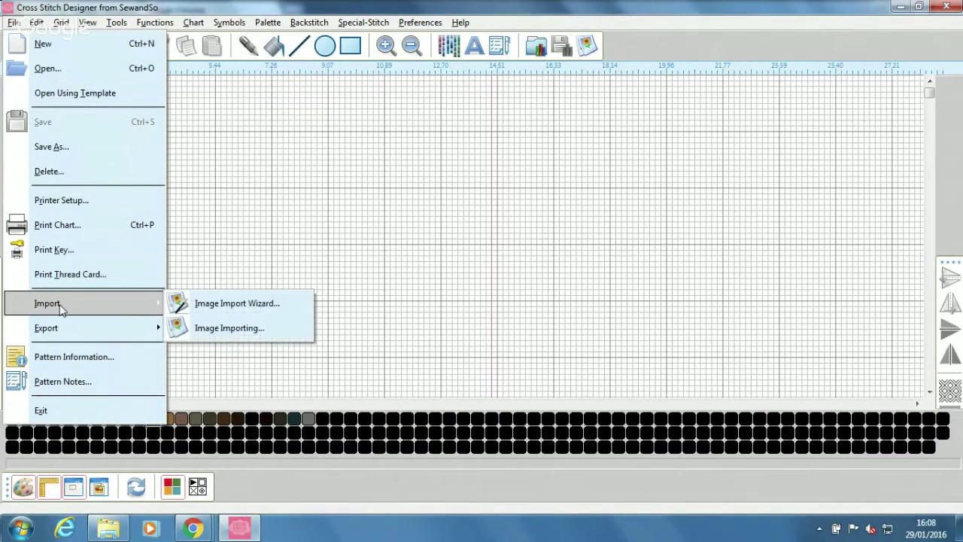
{"action": "left_click", "coordinate": [211, 305]}
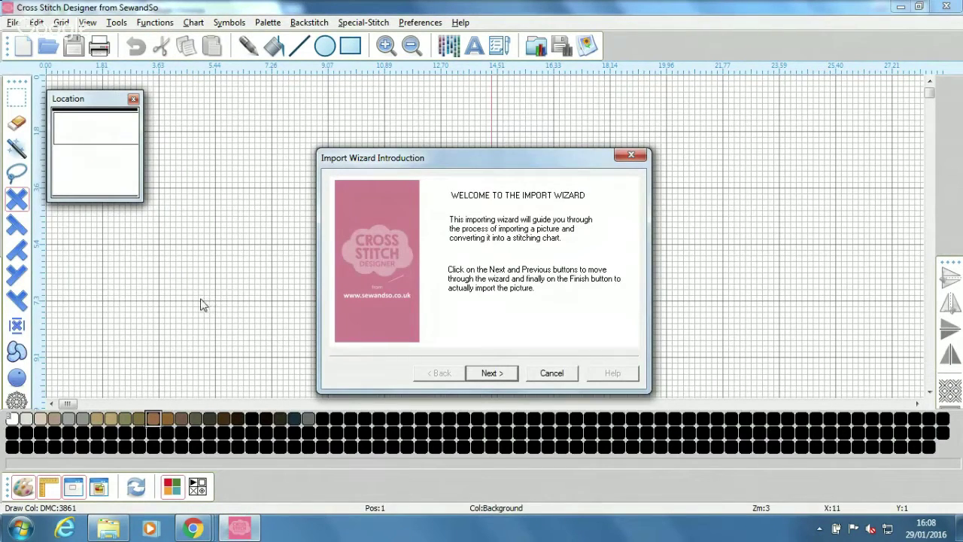
Move past the wizard introduction and select Catphoto from the software training folder
{"action": "left_click", "coordinate": [489, 372]}
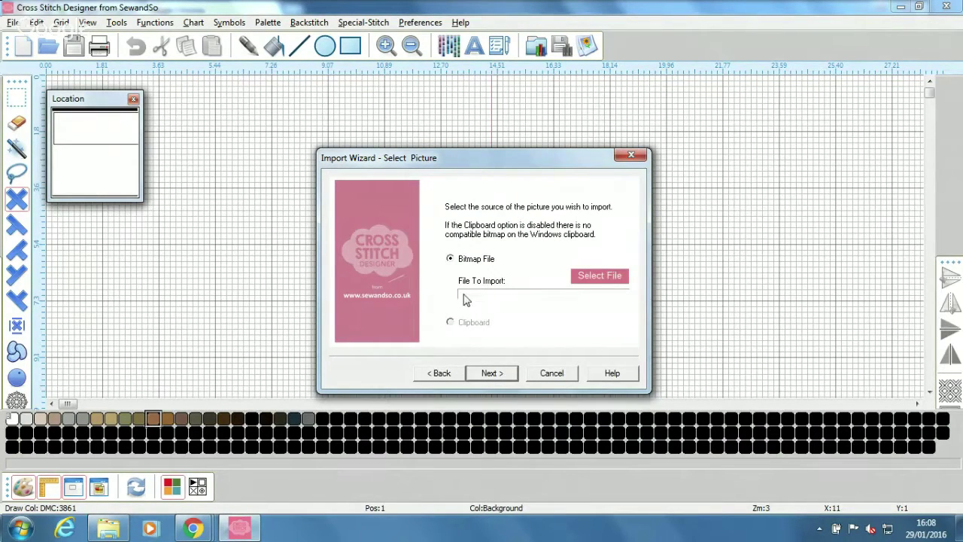
{"action": "left_click", "coordinate": [587, 275]}
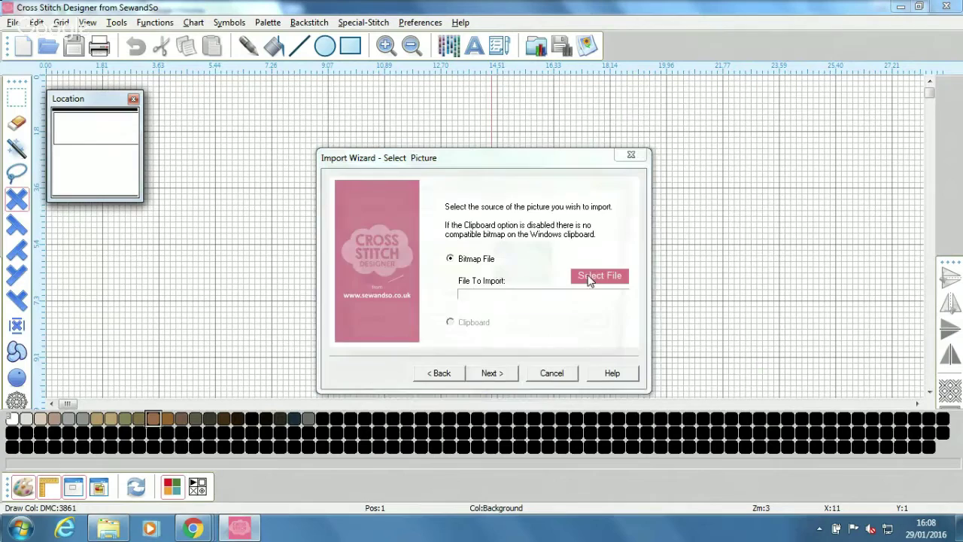
{"action": "left_click", "coordinate": [520, 206]}
{"action": "left_click", "coordinate": [520, 206]}
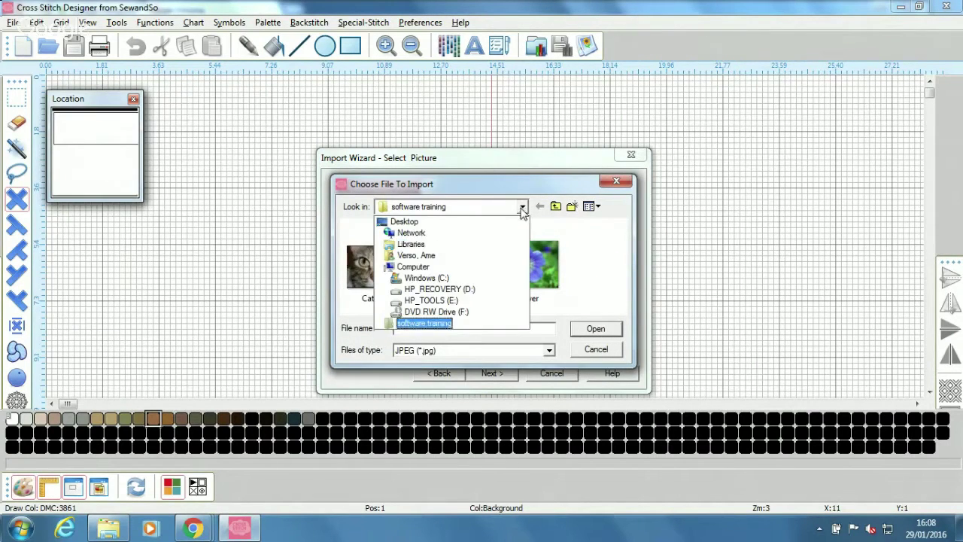
{"action": "left_click", "coordinate": [430, 324]}
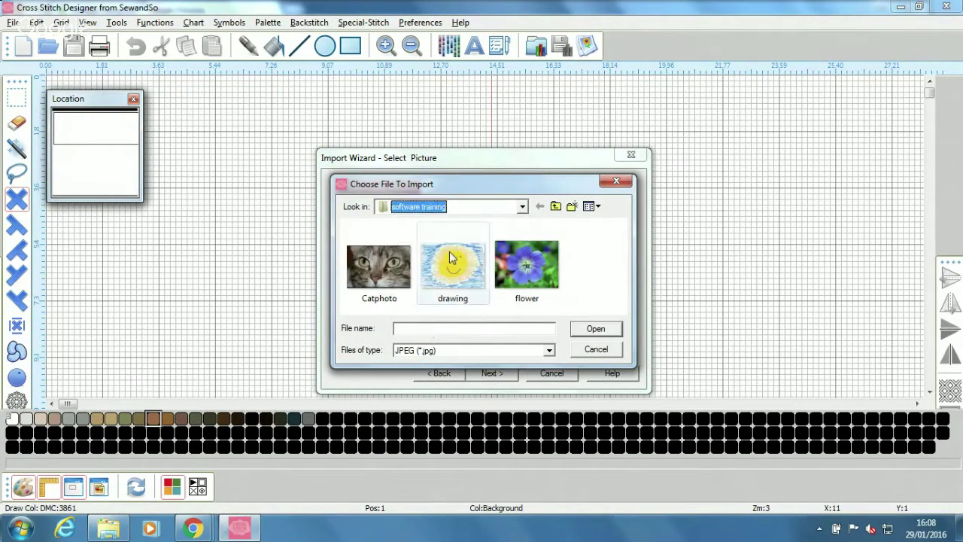
{"action": "left_click", "coordinate": [384, 278]}
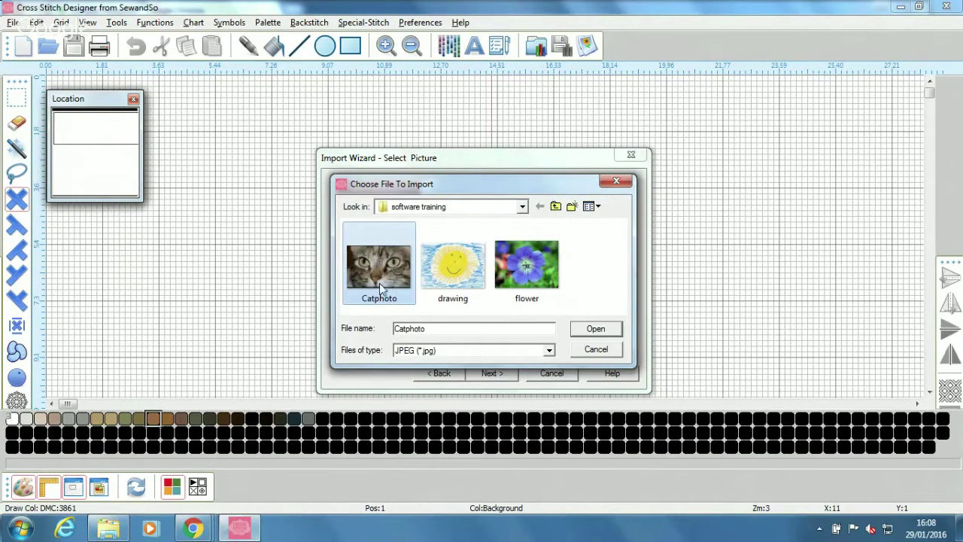
Switch the file type to Windows Bitmap and back to JPEG, then open Catphoto and go to sizing
{"action": "left_click", "coordinate": [550, 350]}
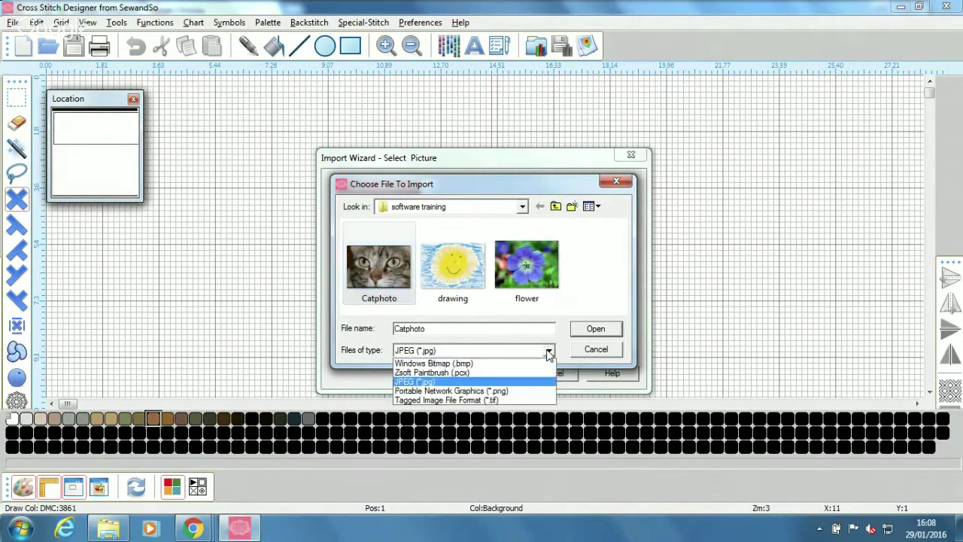
{"action": "left_click", "coordinate": [495, 364]}
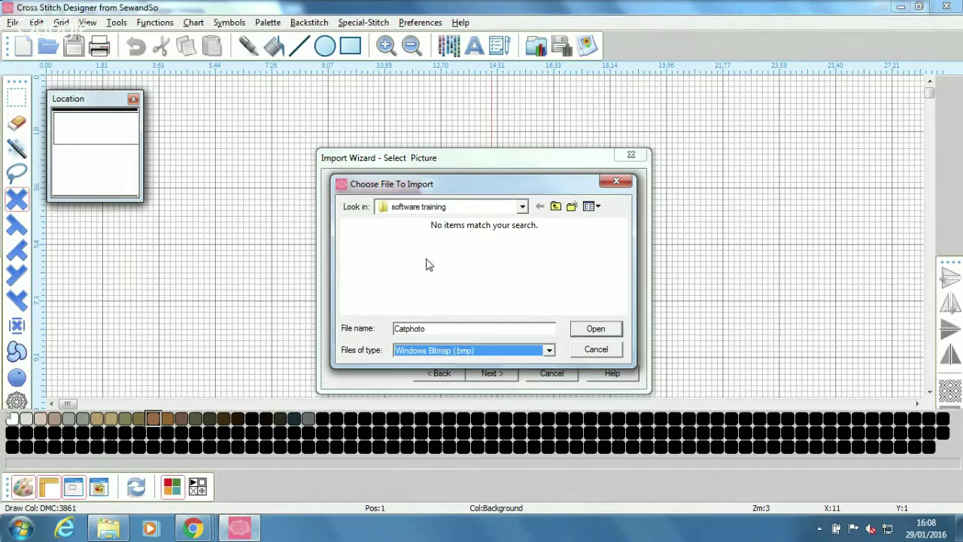
{"action": "left_click", "coordinate": [538, 352]}
{"action": "left_click", "coordinate": [508, 385]}
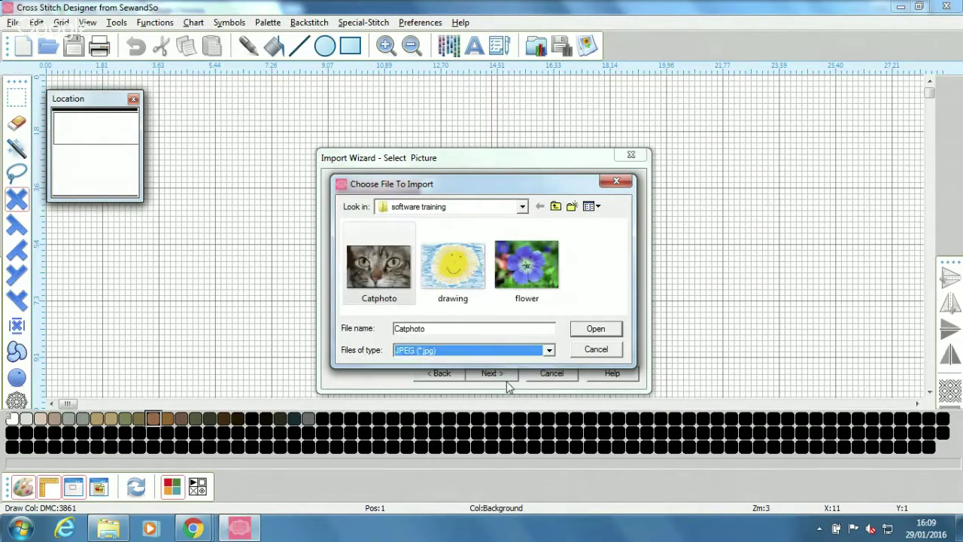
{"action": "left_click", "coordinate": [389, 281]}
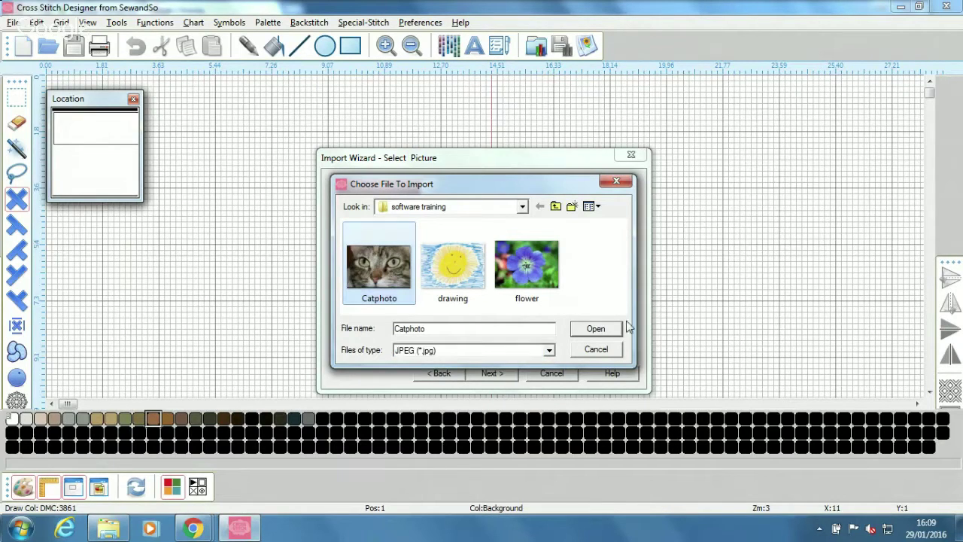
{"action": "left_click", "coordinate": [600, 330]}
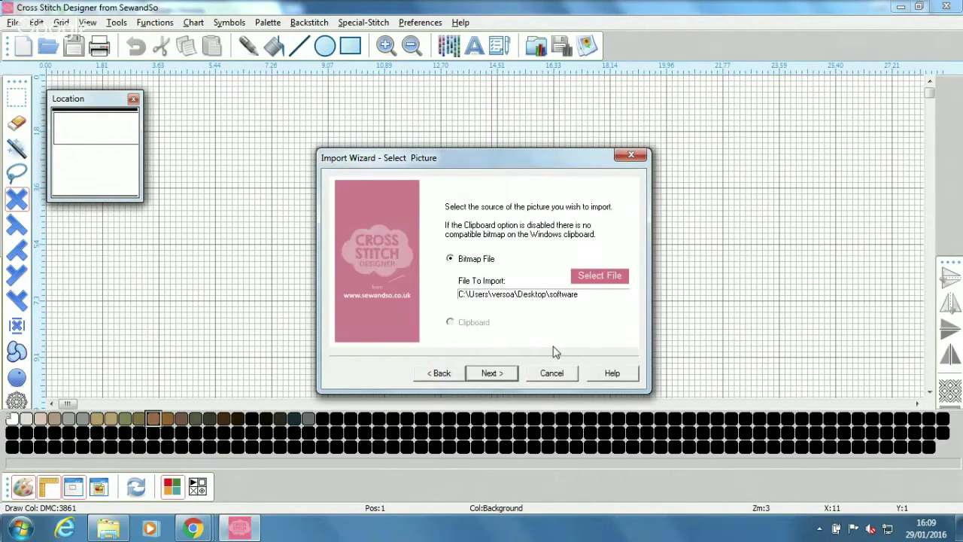
{"action": "left_click", "coordinate": [496, 374]}
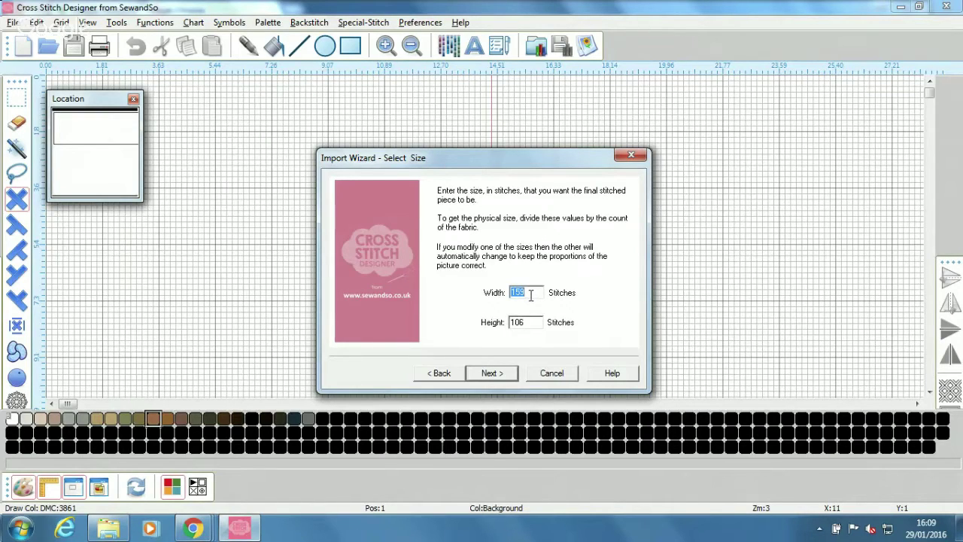
Set the chart width to 70 stitches, giving height 46, and continue to the colour count
{"action": "left_click", "coordinate": [531, 292]}
{"action": "left_click_drag", "start_coordinate": [524, 293], "coordinate": [504, 294]}
{"action": "type", "text": "70"}
{"action": "left_click", "coordinate": [505, 374]}
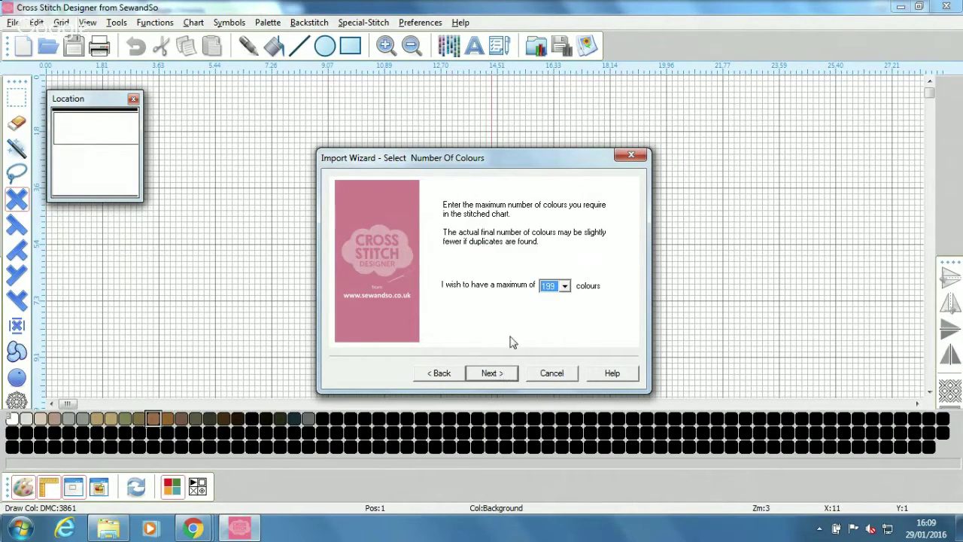
Limit the chart to 25 colours and continue to the thread range
{"action": "left_click", "coordinate": [564, 290]}
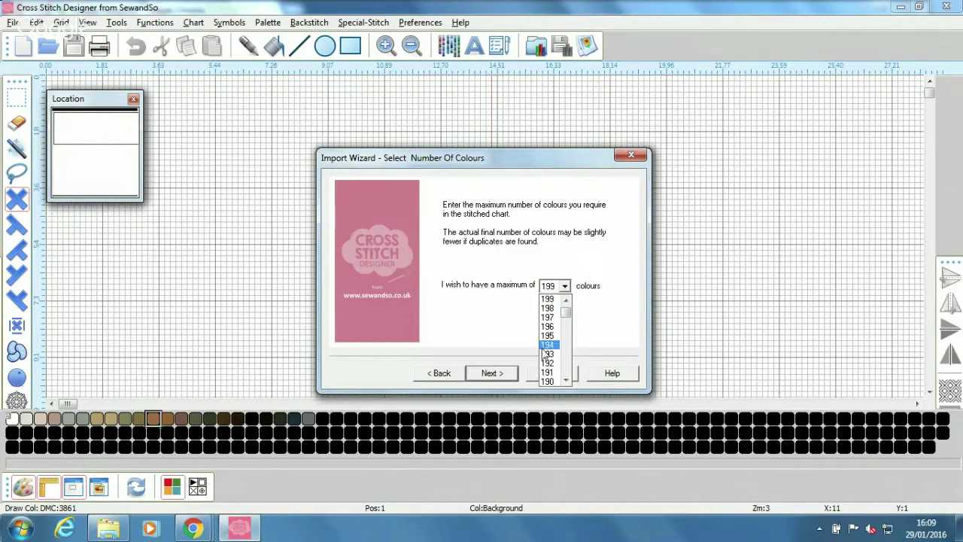
{"action": "scroll", "coordinate": [544, 346], "scroll_direction": "down", "scroll_amount": 2}
{"action": "scroll", "coordinate": [543, 346], "scroll_direction": "down", "scroll_amount": 8}
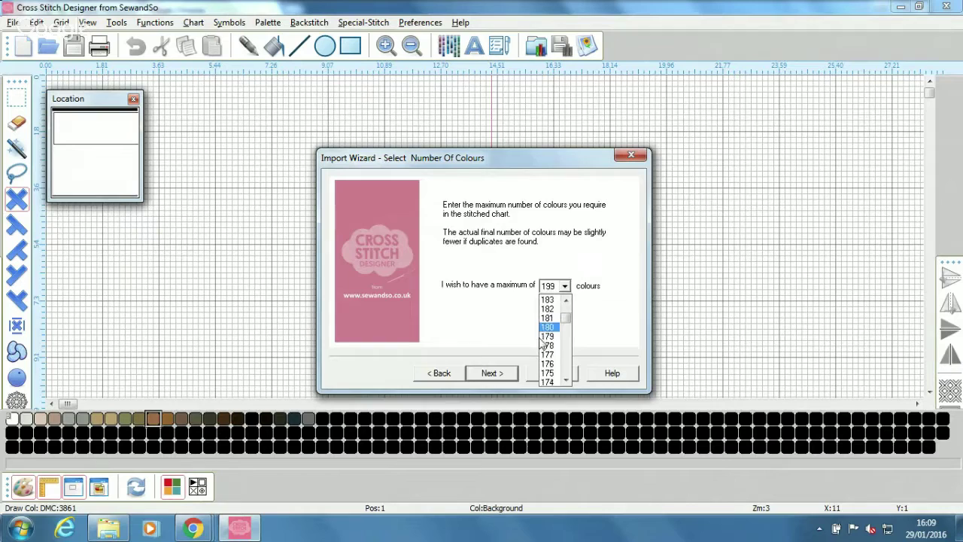
{"action": "left_click_drag", "start_coordinate": [565, 321], "coordinate": [566, 362]}
{"action": "left_click", "coordinate": [546, 363]}
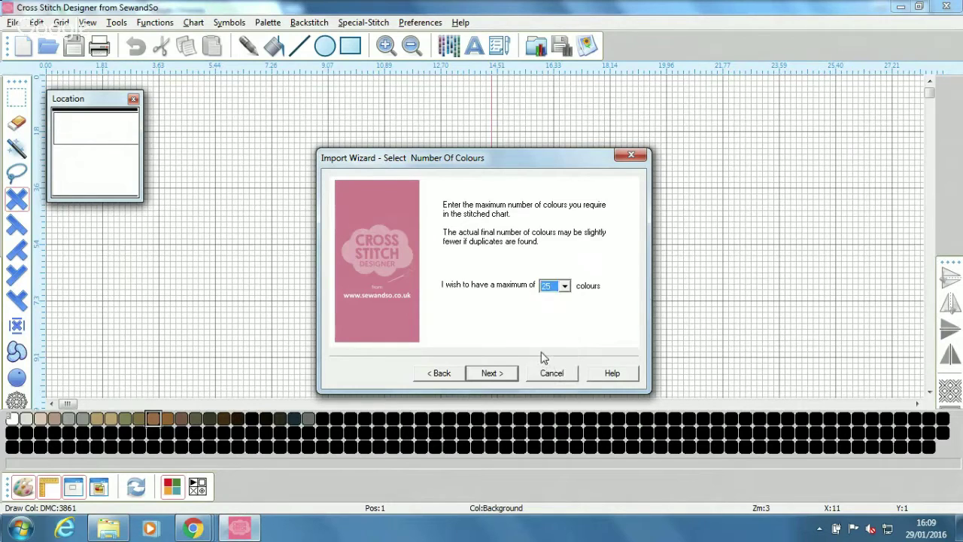
{"action": "left_click", "coordinate": [506, 376]}
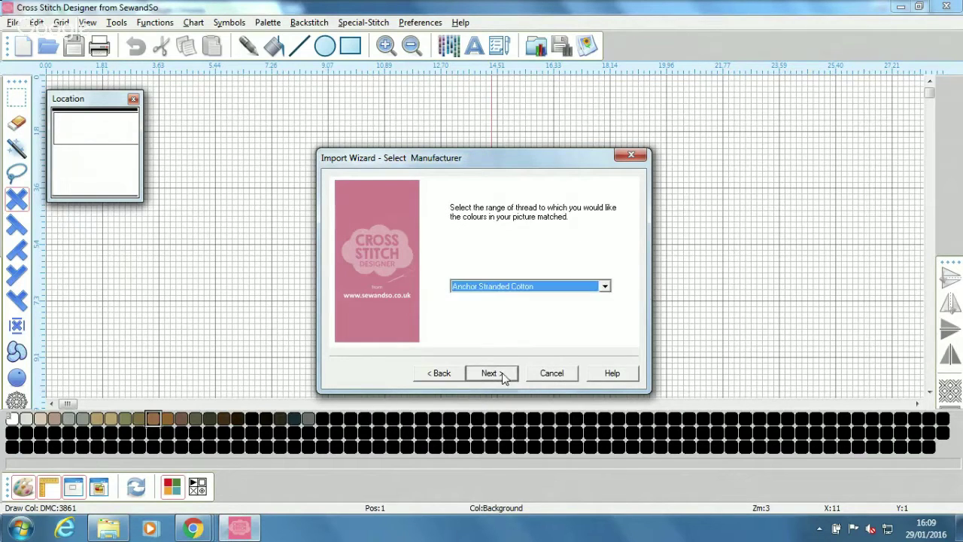
Match the colours to DMC Stranded Cotton and advance to the final import step
{"action": "left_click", "coordinate": [605, 287]}
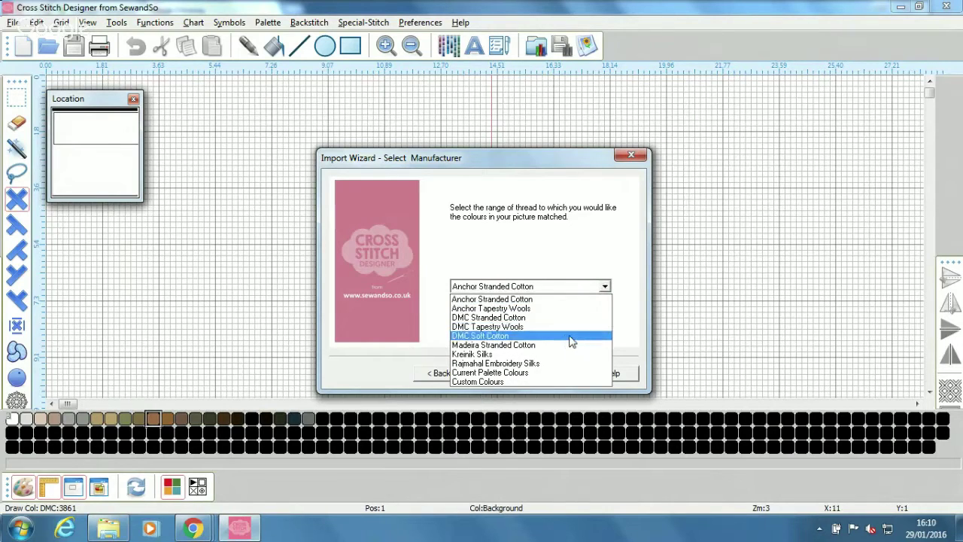
{"action": "left_click", "coordinate": [525, 317]}
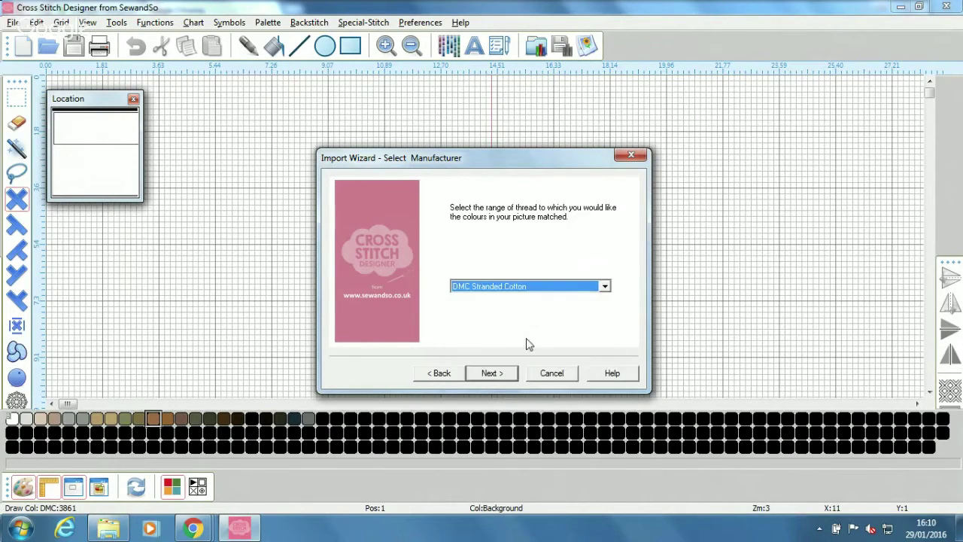
{"action": "left_click", "coordinate": [499, 373]}
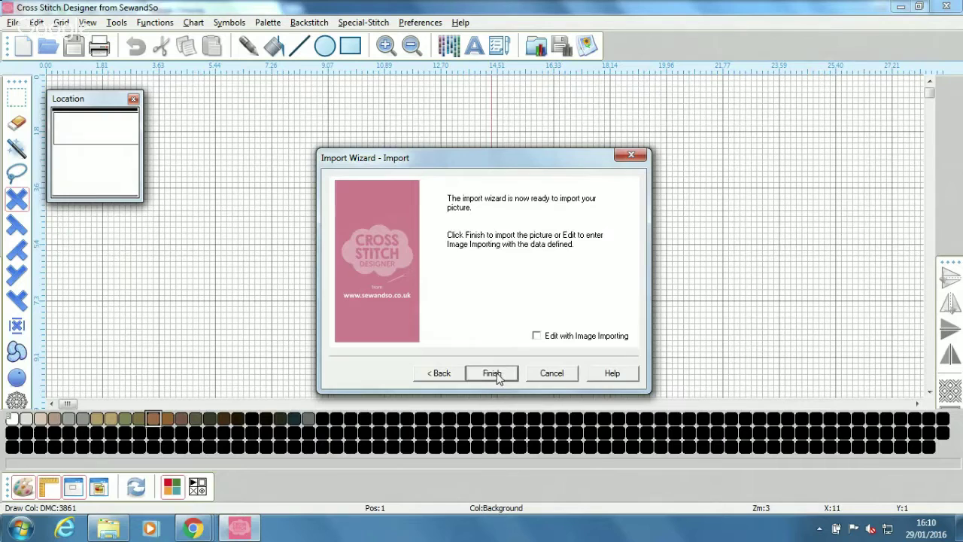
Finish the import, then zoom in and pan the chart to show the cat's eyes
{"action": "left_click", "coordinate": [493, 374]}
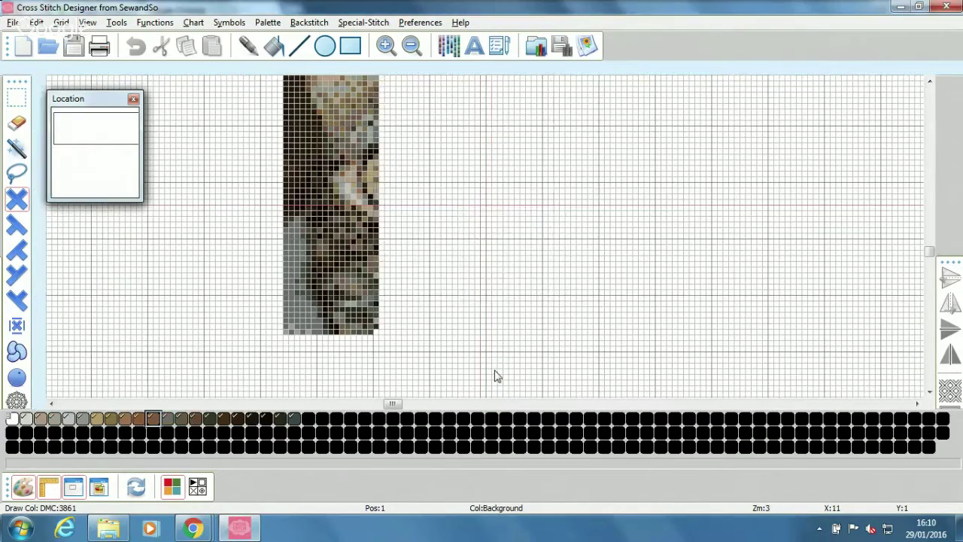
{"action": "left_click", "coordinate": [386, 45]}
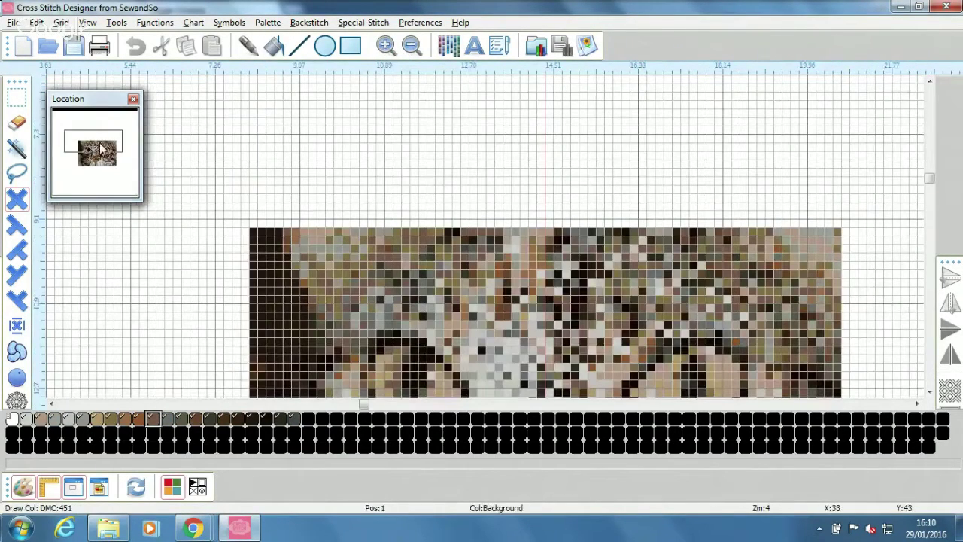
{"action": "left_click_drag", "start_coordinate": [102, 144], "coordinate": [98, 154]}
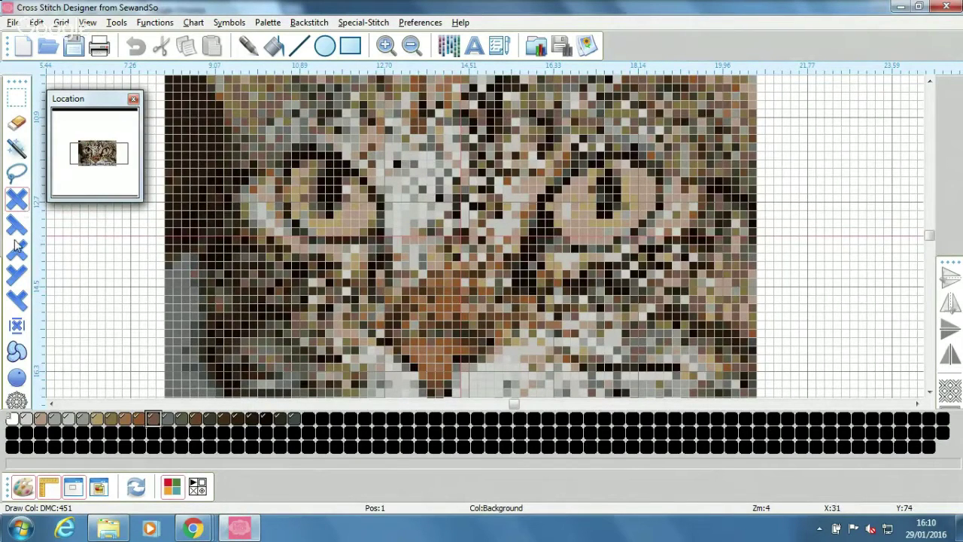
Place white stitches on both cat eyes, then switch stitch type and select the DMC 3371 swatch
{"action": "left_click", "coordinate": [11, 420]}
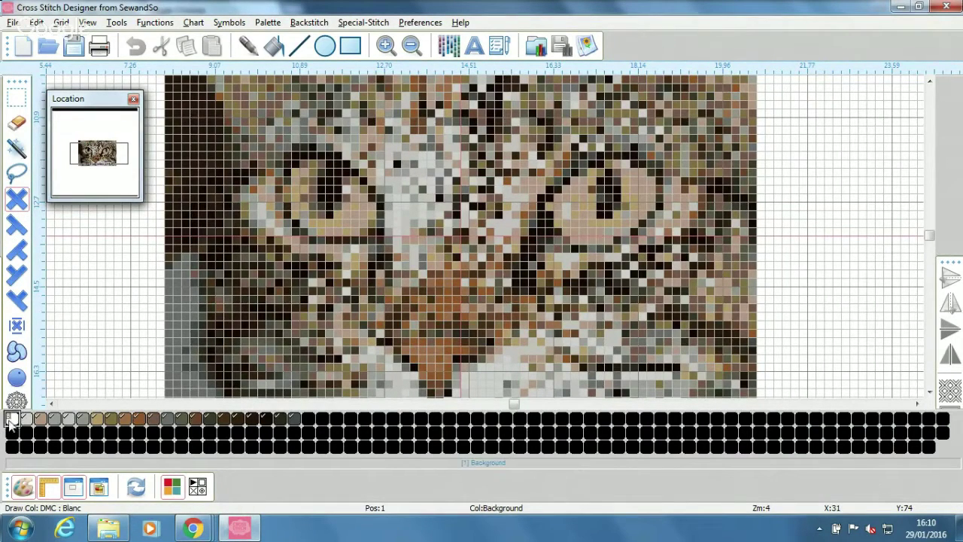
{"action": "left_click", "coordinate": [337, 188]}
{"action": "left_click", "coordinate": [615, 190]}
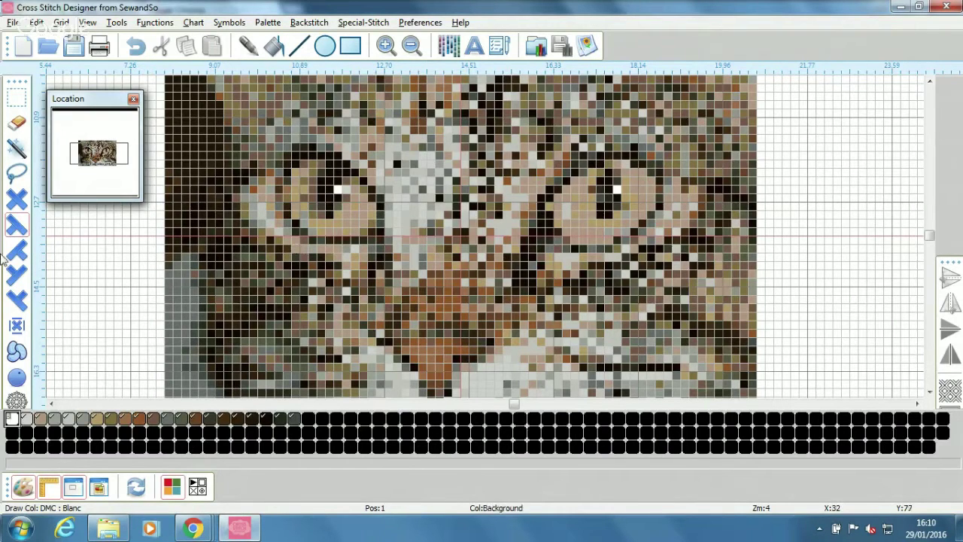
{"action": "left_click", "coordinate": [17, 300]}
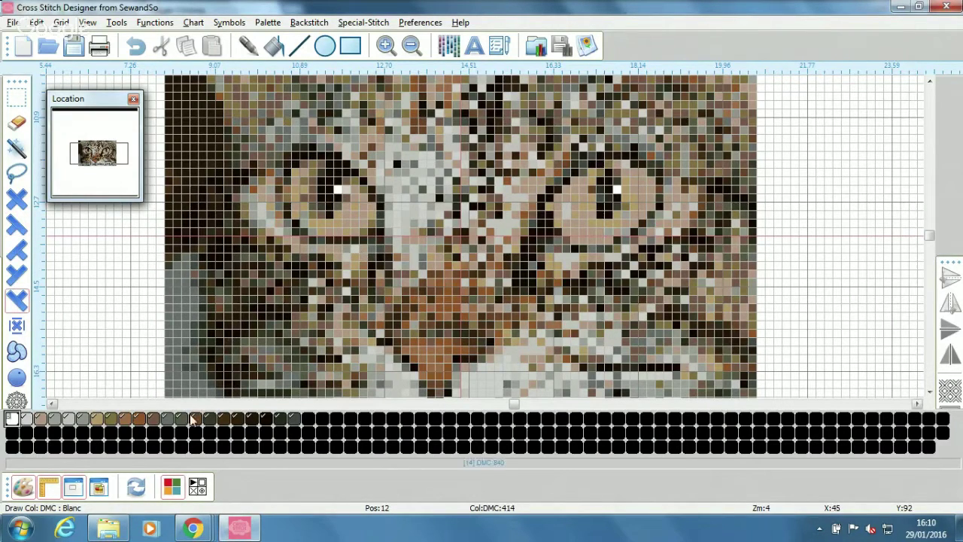
{"action": "left_click", "coordinate": [263, 419]}
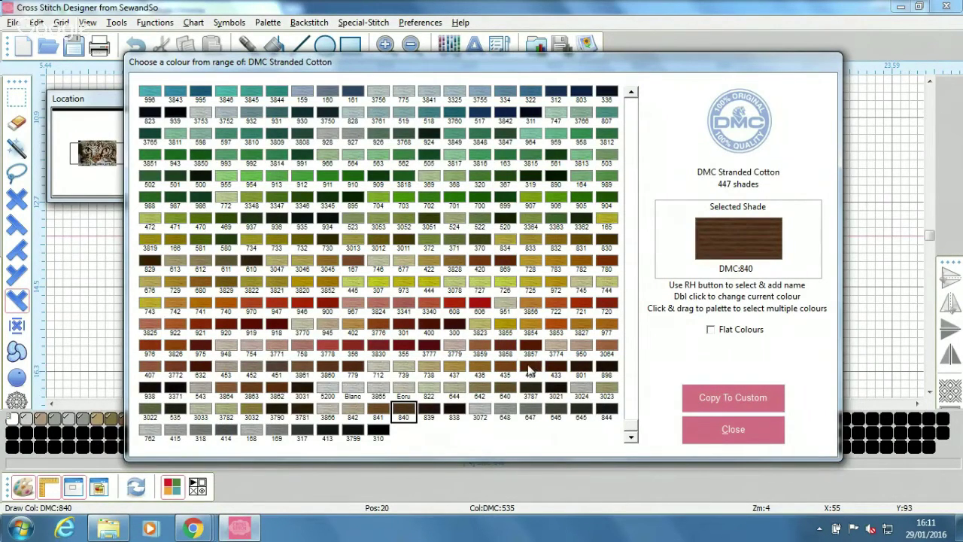
Choose shade 434 in the DMC Stranded Cotton chooser and close it
{"action": "left_click", "coordinate": [530, 370]}
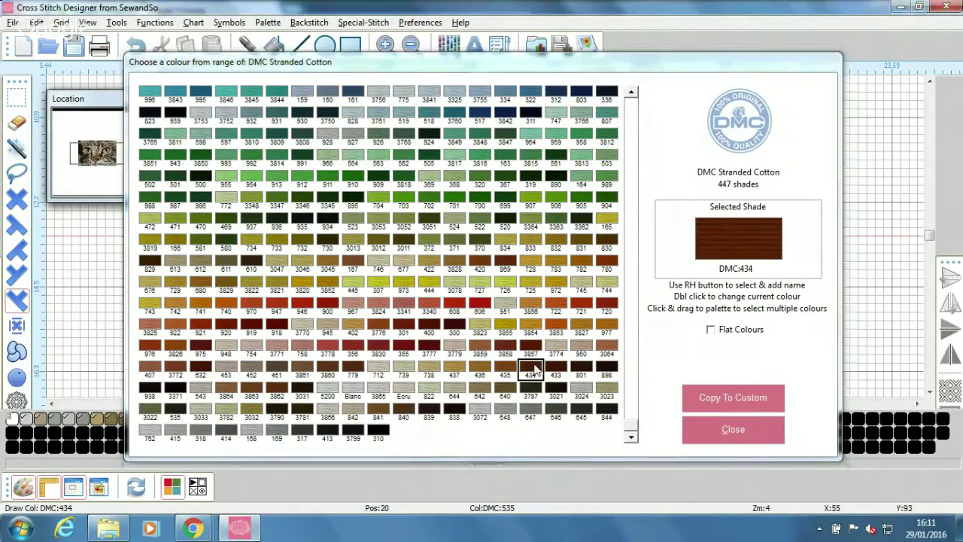
{"action": "left_click", "coordinate": [714, 428]}
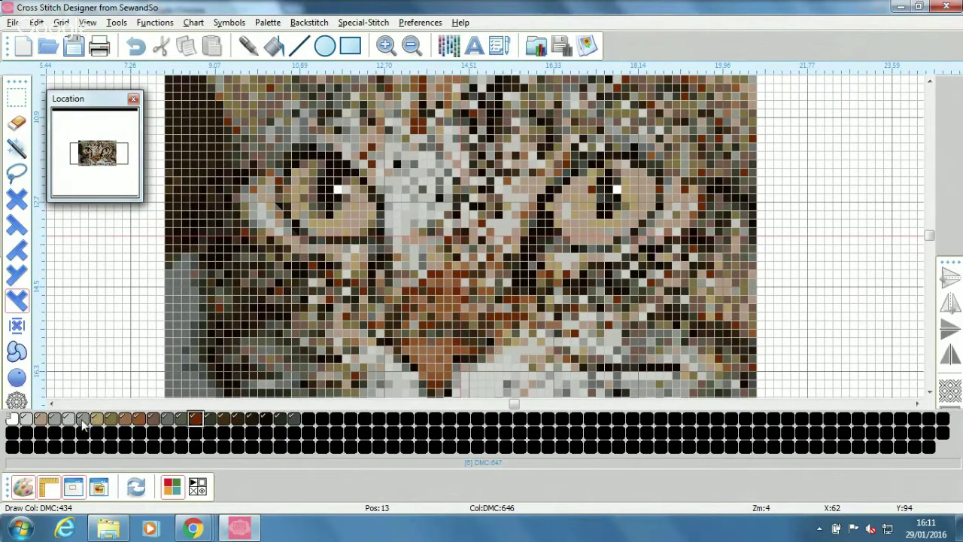
Merge the DMC 647 palette colour into another thread, then select its emptied slot
{"action": "left_click", "coordinate": [81, 419]}
{"action": "right_click", "coordinate": [52, 421]}
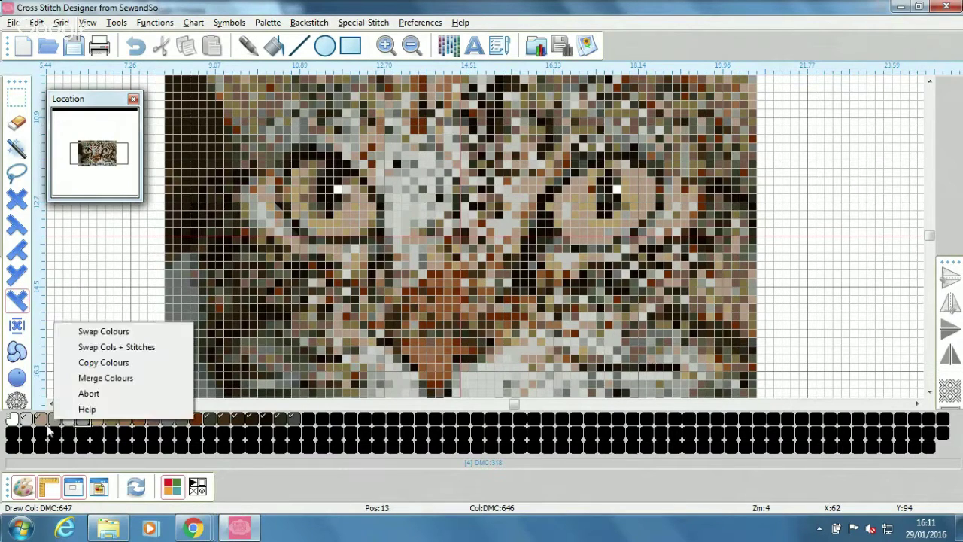
{"action": "left_click", "coordinate": [96, 384]}
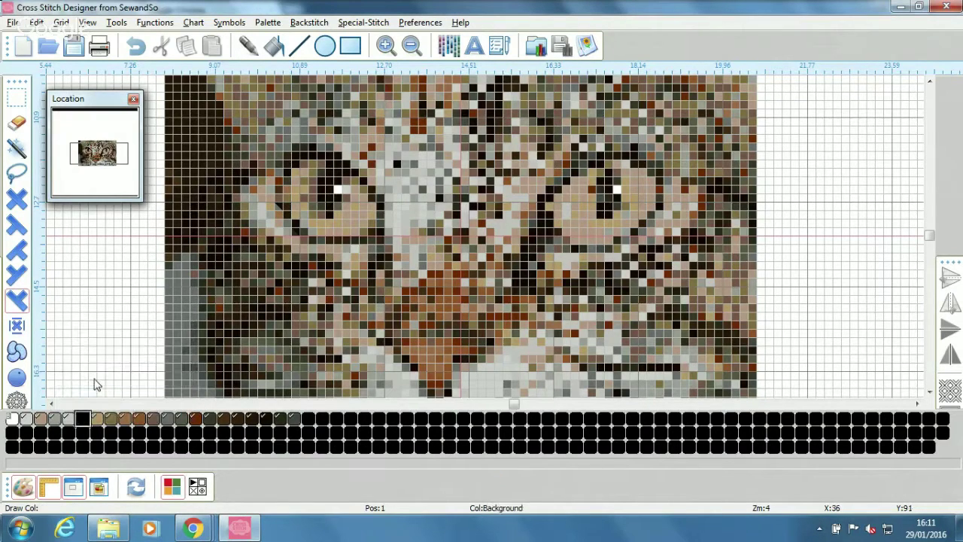
{"action": "left_click", "coordinate": [81, 418]}
Switch the chart view to B/W Symbols, then to Colour Blocks + B/W Symbols
{"action": "left_click", "coordinate": [194, 23]}
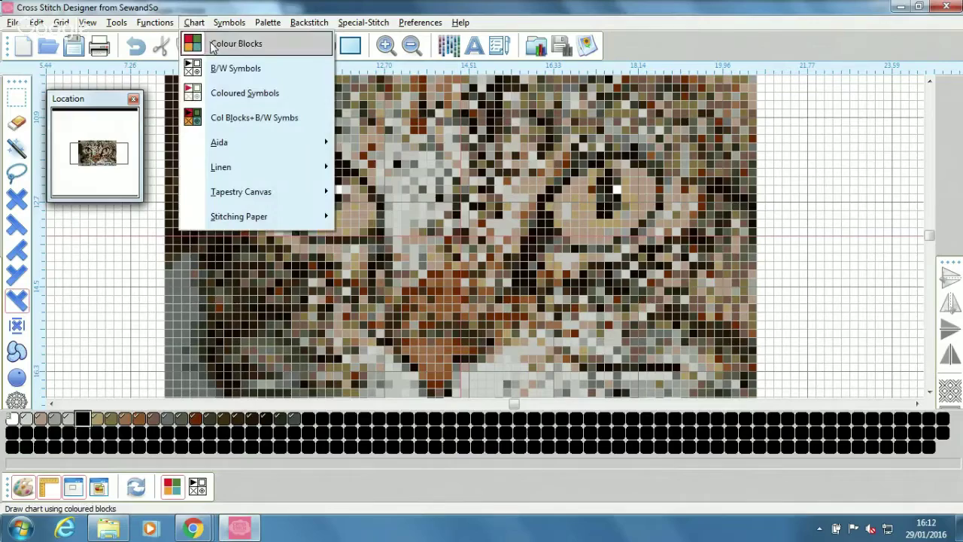
{"action": "left_click", "coordinate": [216, 68]}
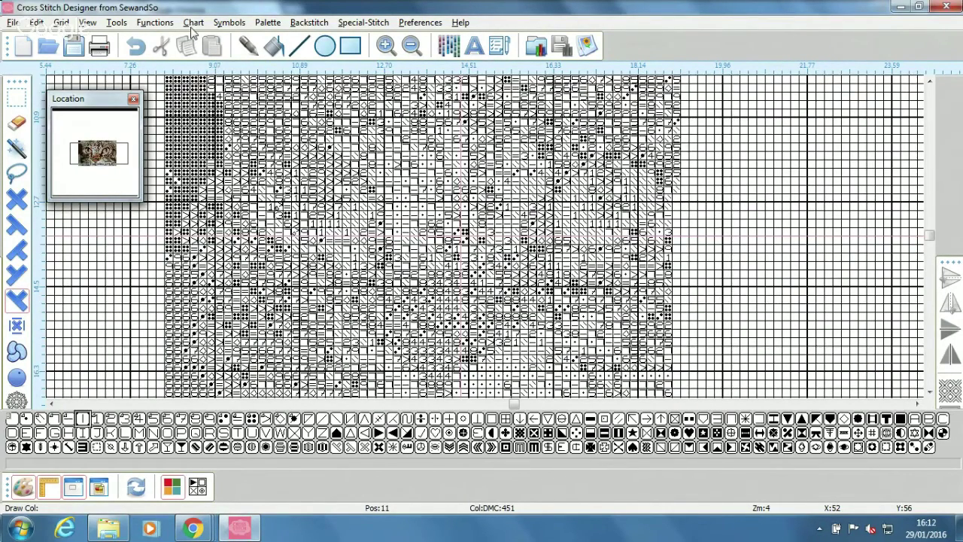
{"action": "left_click", "coordinate": [193, 23]}
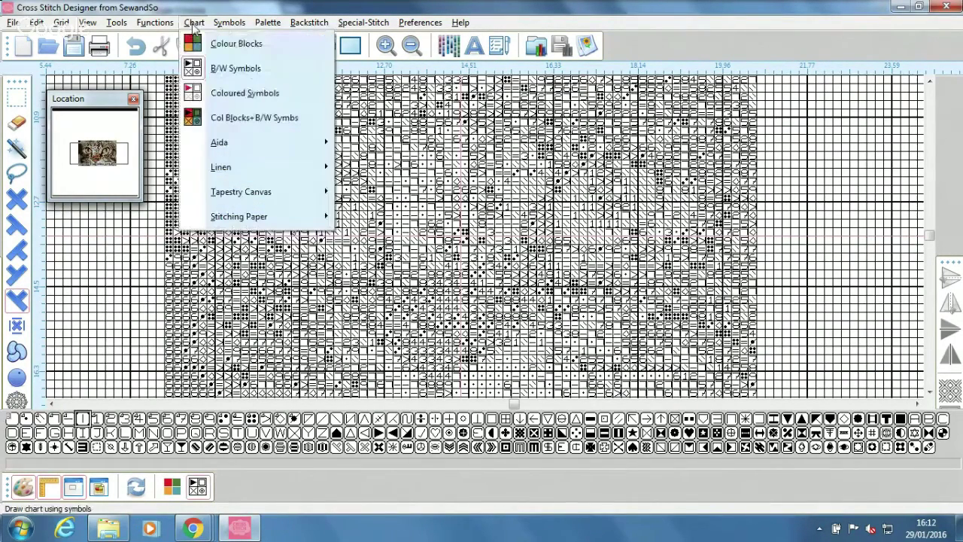
{"action": "left_click", "coordinate": [224, 123]}
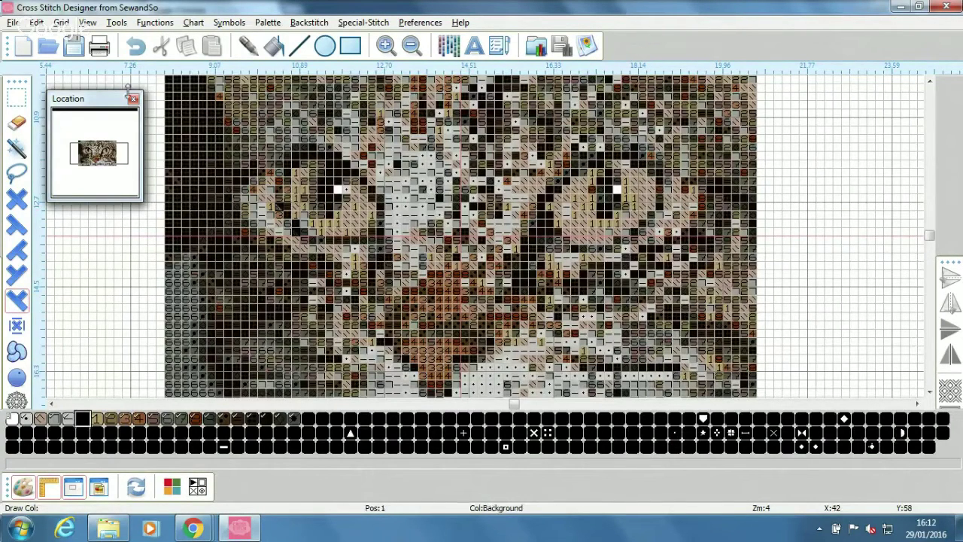
In printing options, try scale factors 8.00 and 1.00, then choose Fit To 1 Page
{"action": "left_click", "coordinate": [99, 47]}
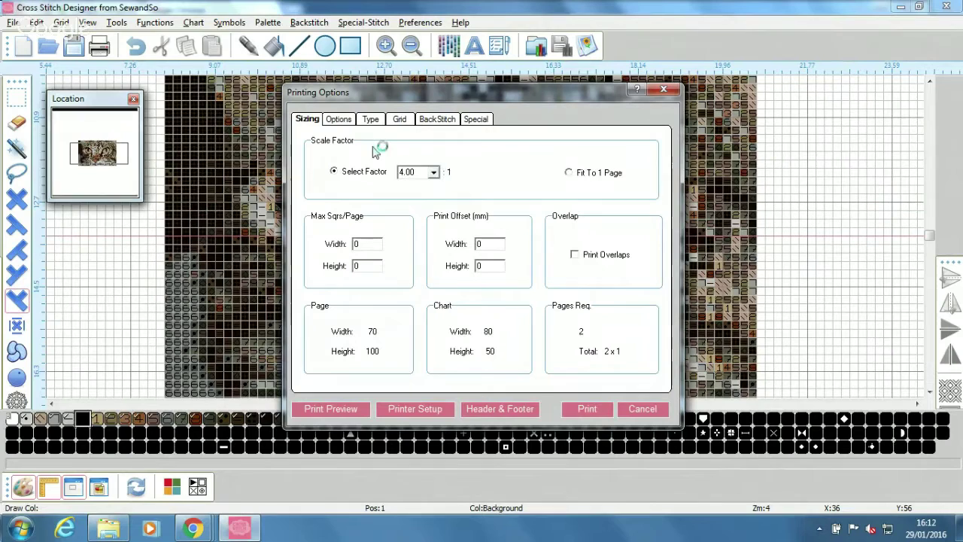
{"action": "left_click_drag", "start_coordinate": [403, 174], "coordinate": [400, 175]}
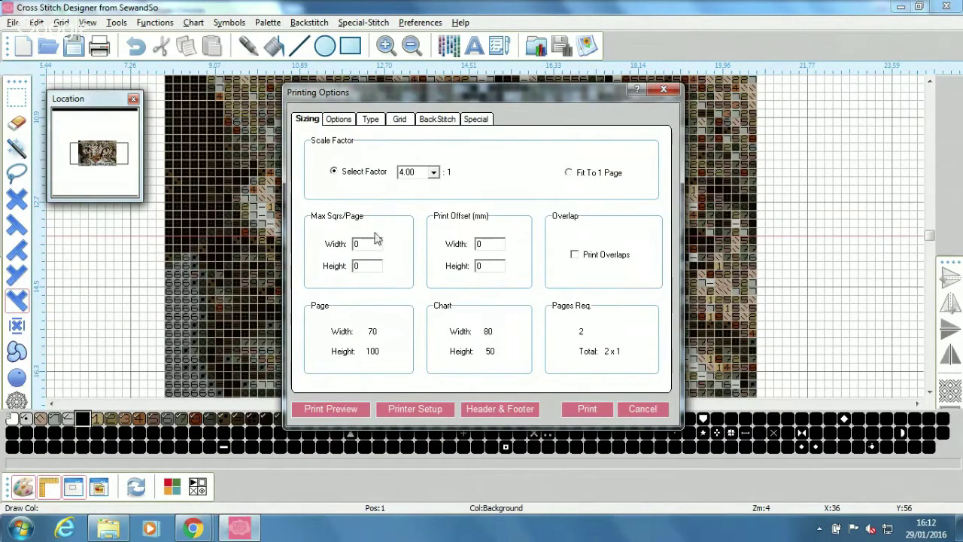
{"action": "left_click", "coordinate": [433, 173]}
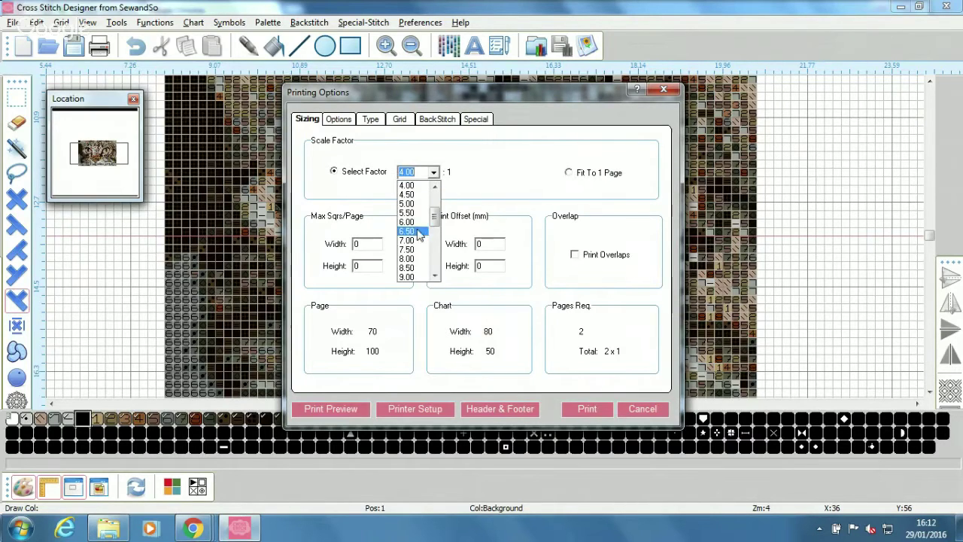
{"action": "left_click", "coordinate": [416, 258]}
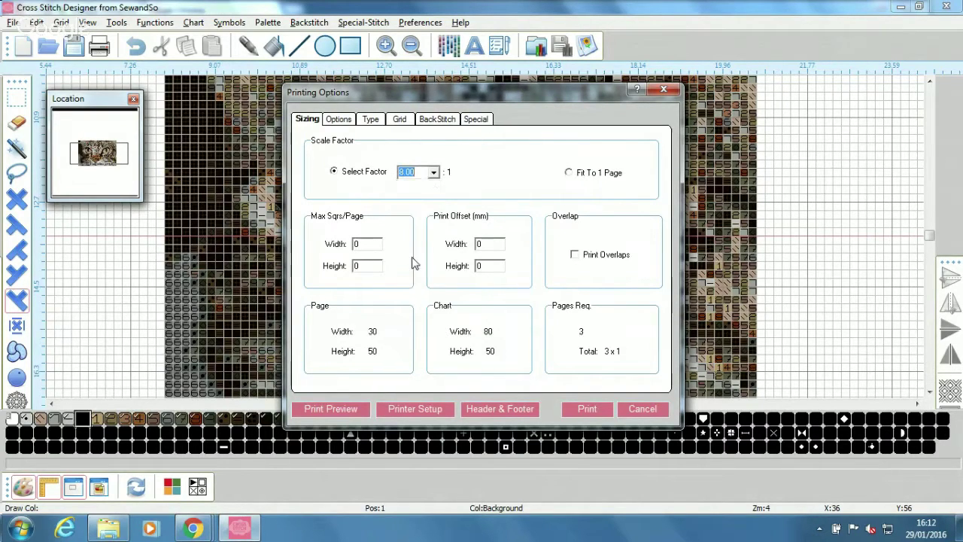
{"action": "left_click", "coordinate": [433, 173]}
{"action": "left_click_drag", "start_coordinate": [435, 236], "coordinate": [434, 202]}
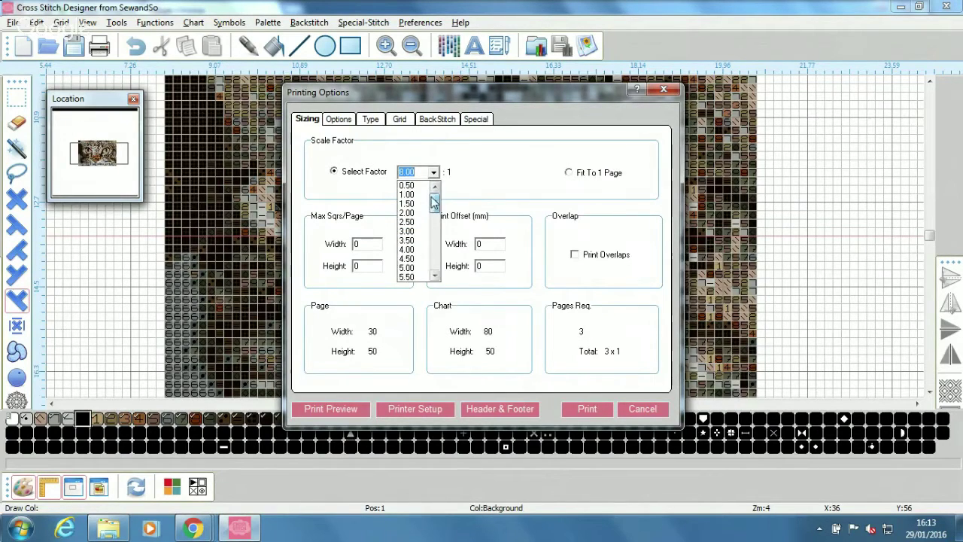
{"action": "left_click", "coordinate": [407, 194]}
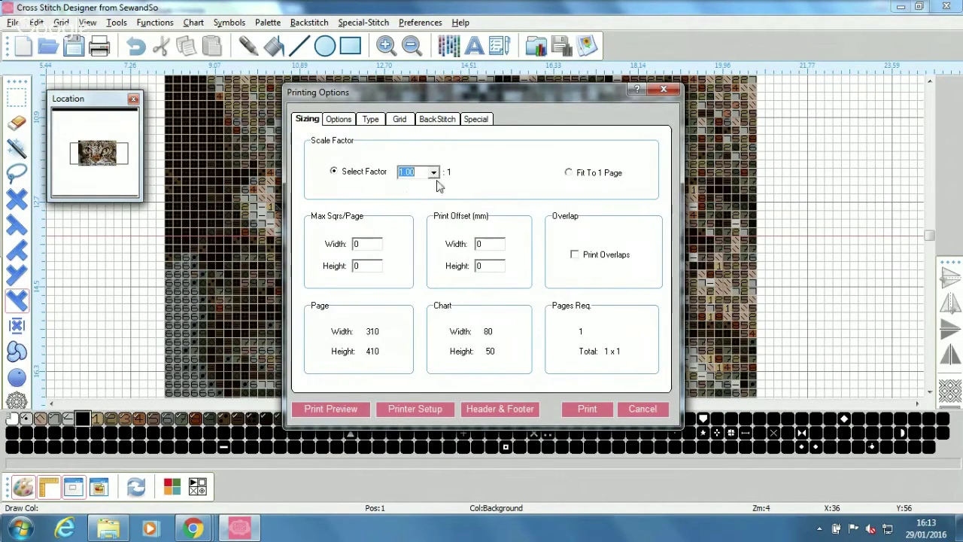
{"action": "left_click", "coordinate": [434, 173]}
{"action": "left_click", "coordinate": [434, 173]}
{"action": "left_click", "coordinate": [568, 172]}
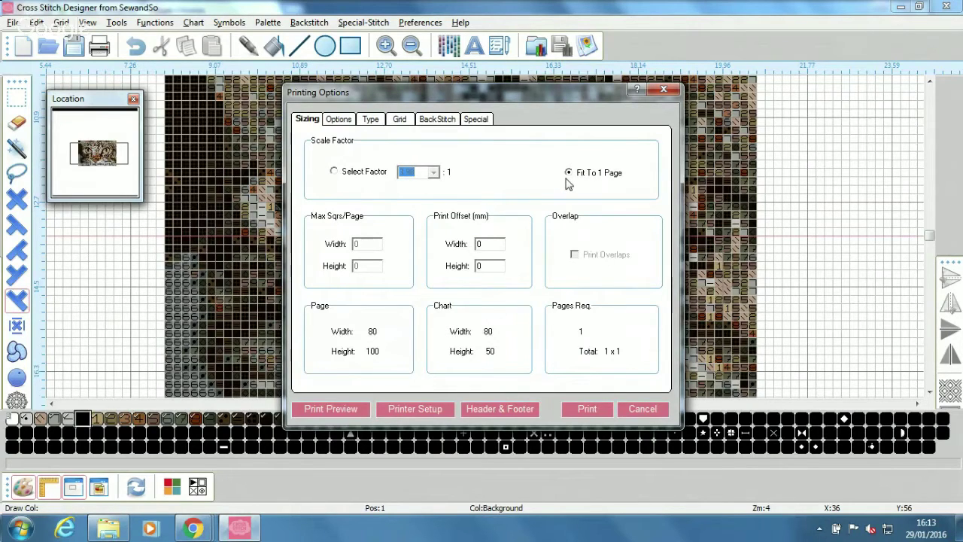
Review the Options, Type, Grid and BackStitch print tabs, ending on Type with Colour & B/W Symbols
{"action": "left_click", "coordinate": [338, 120]}
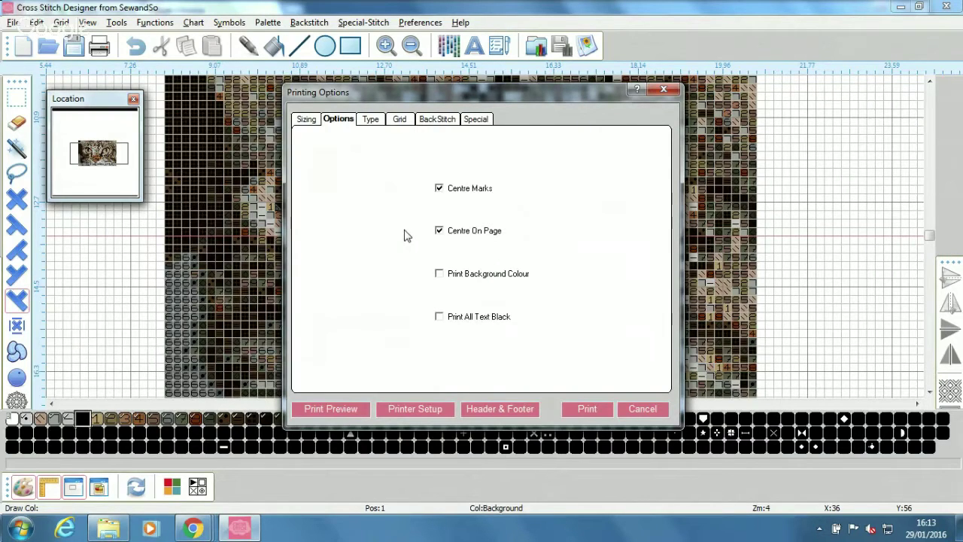
{"action": "left_click", "coordinate": [371, 121]}
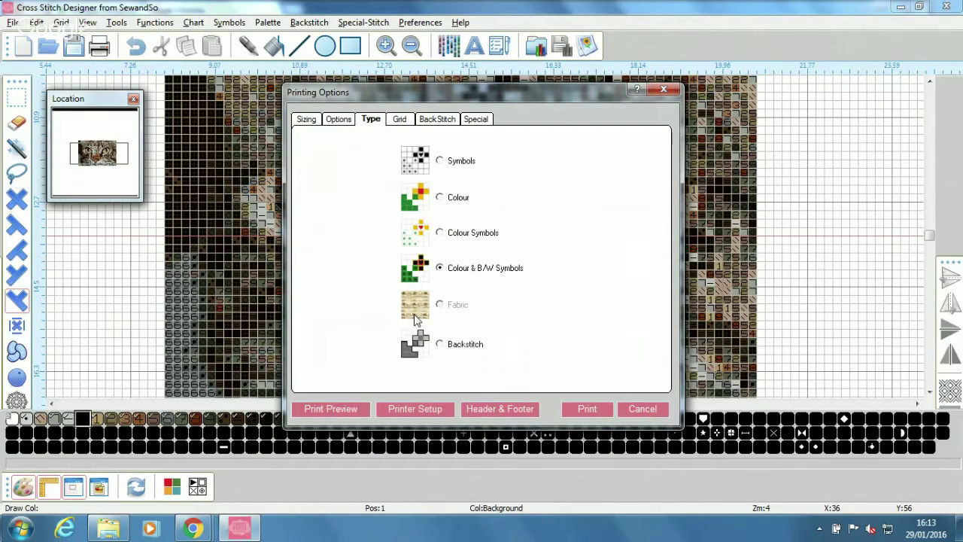
{"action": "left_click", "coordinate": [400, 122]}
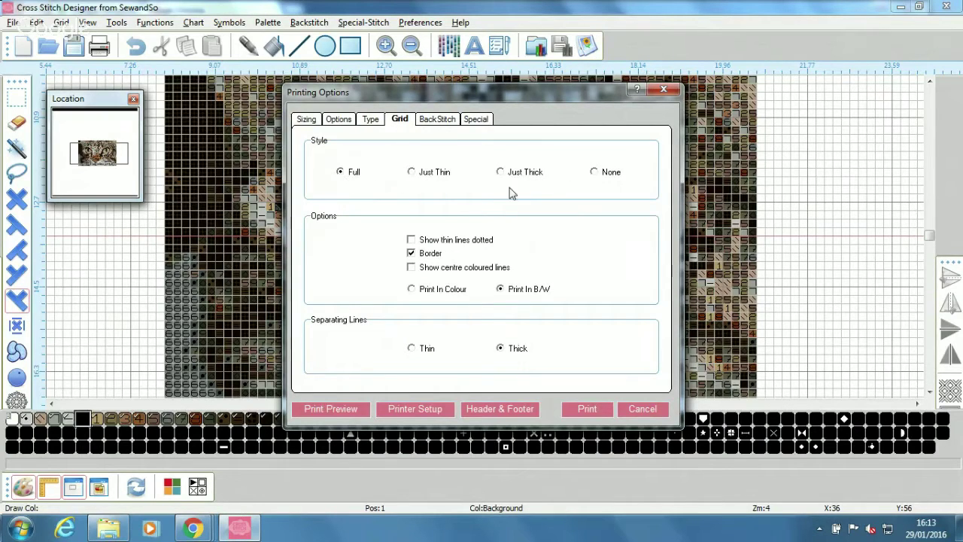
{"action": "left_click", "coordinate": [448, 123]}
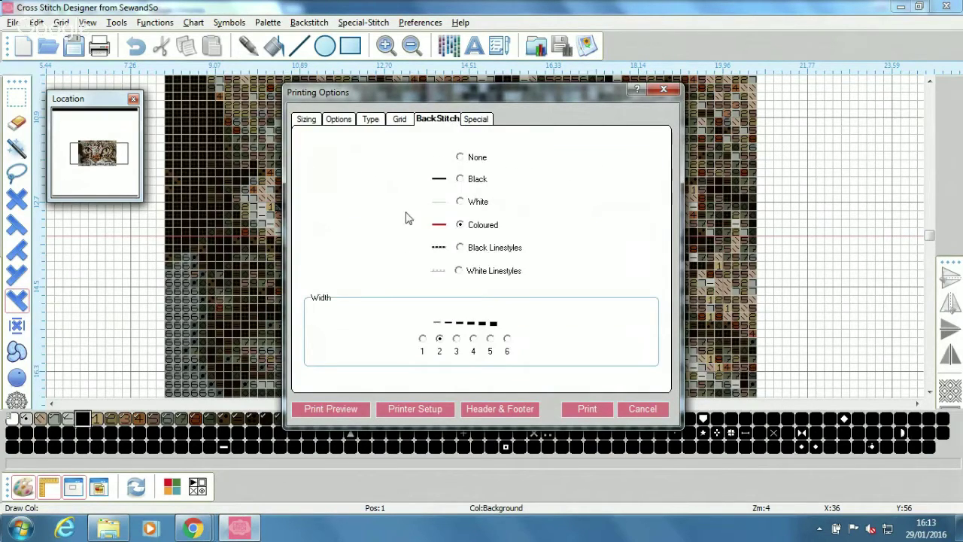
{"action": "left_click", "coordinate": [402, 122]}
{"action": "left_click", "coordinate": [372, 121]}
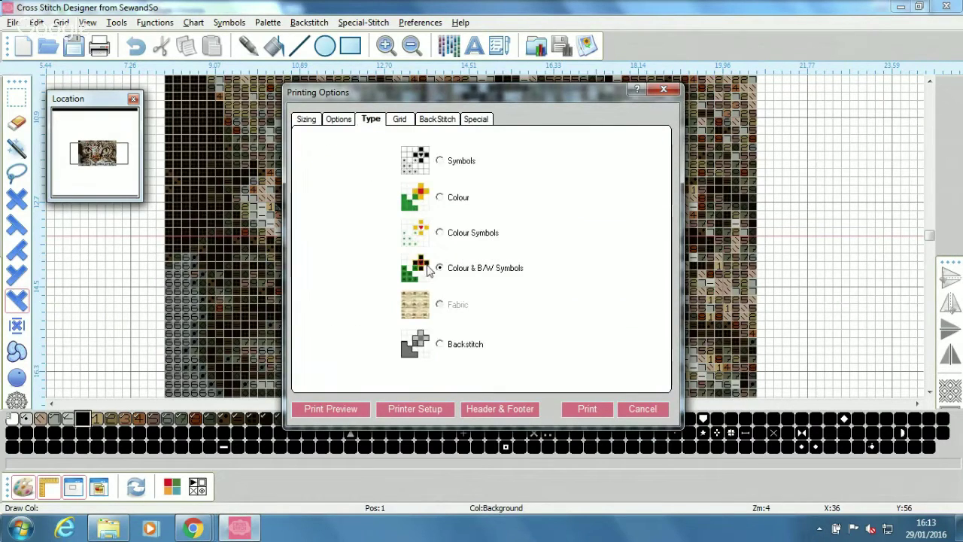
Preview the one-page cat chart printout, then close the preview and cancel Printing Options
{"action": "left_click", "coordinate": [314, 416]}
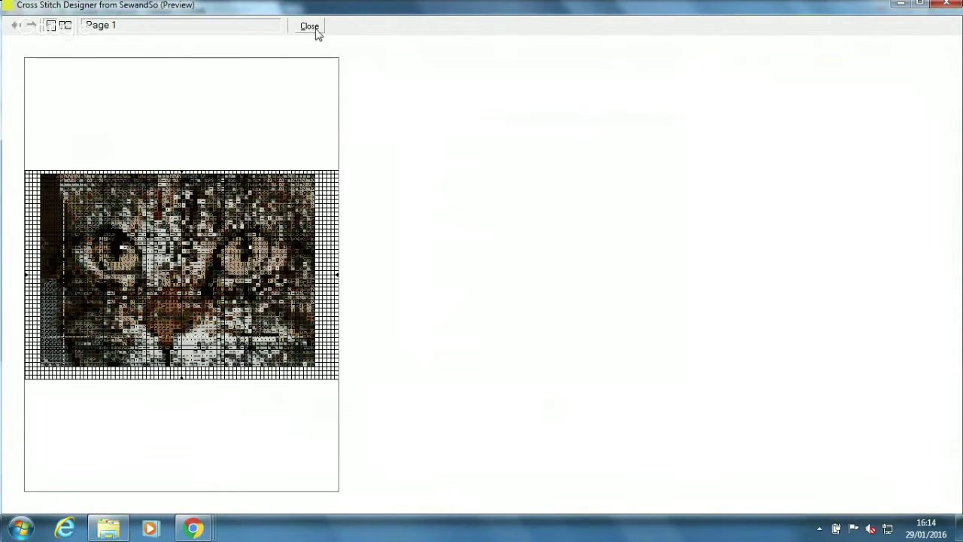
{"action": "left_click", "coordinate": [313, 31]}
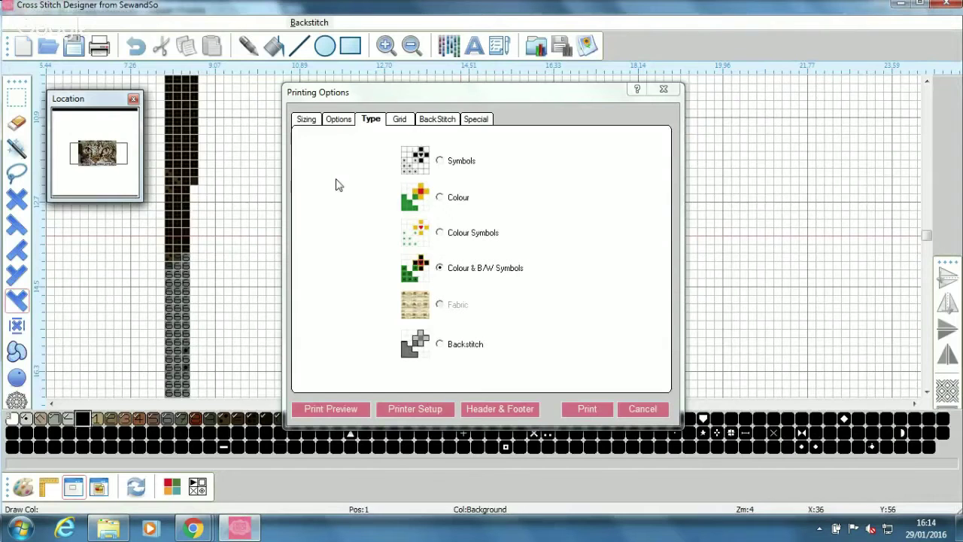
{"action": "left_click", "coordinate": [639, 411]}
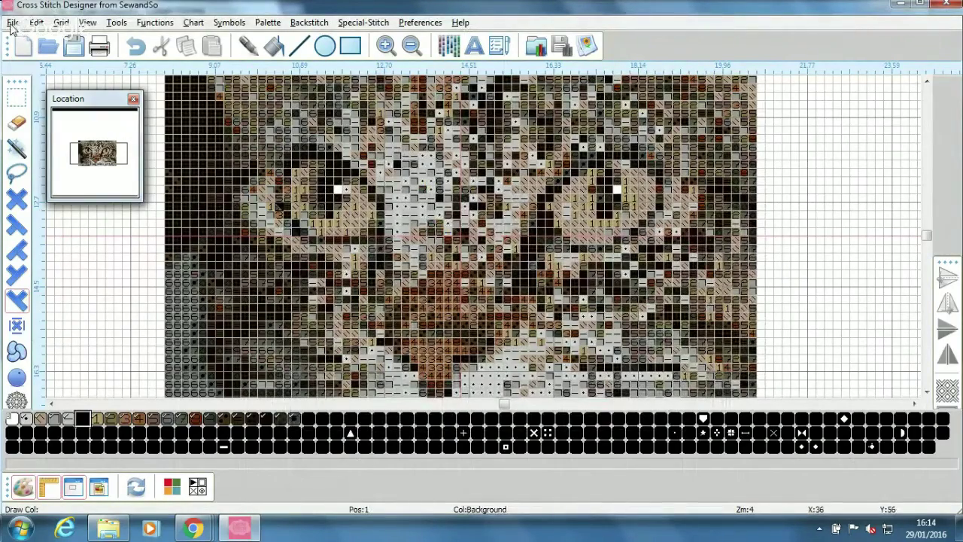
Open Key Printing Options and try the key styles, settling on Colour Blocks + Symbols
{"action": "left_click", "coordinate": [12, 23]}
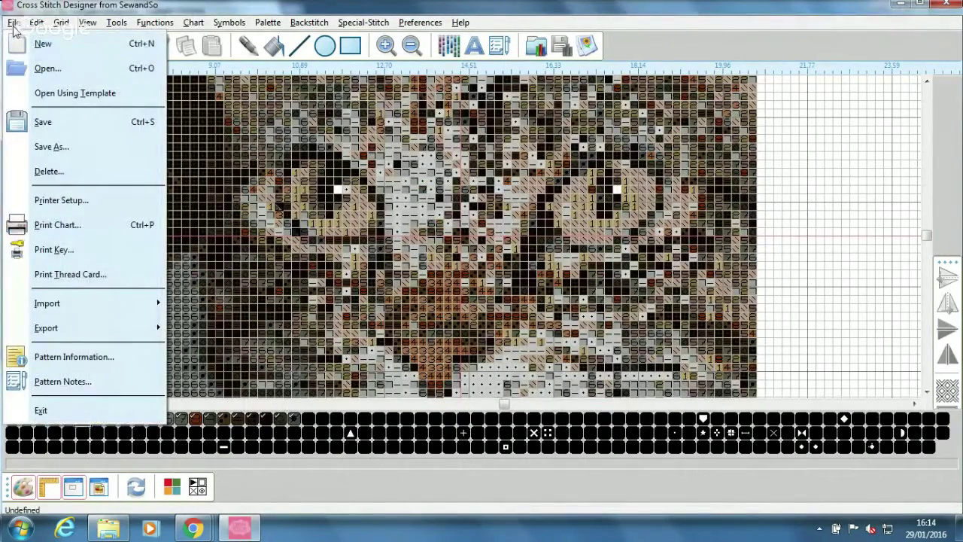
{"action": "left_click", "coordinate": [58, 254]}
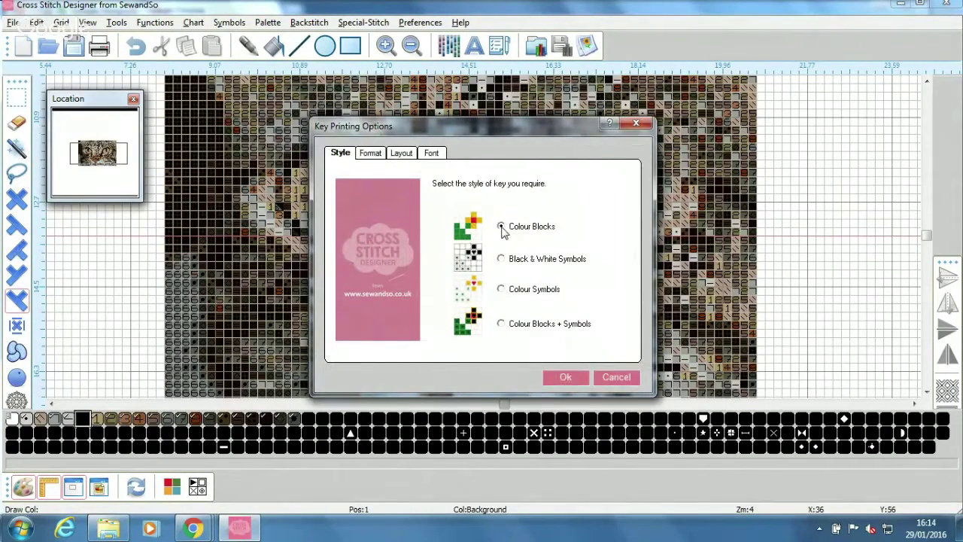
{"action": "left_click", "coordinate": [501, 259]}
{"action": "left_click", "coordinate": [501, 293]}
{"action": "left_click", "coordinate": [502, 323]}
Check the key format, layout and Arial font settings, then cancel the dialog unchanged
{"action": "left_click", "coordinate": [371, 158]}
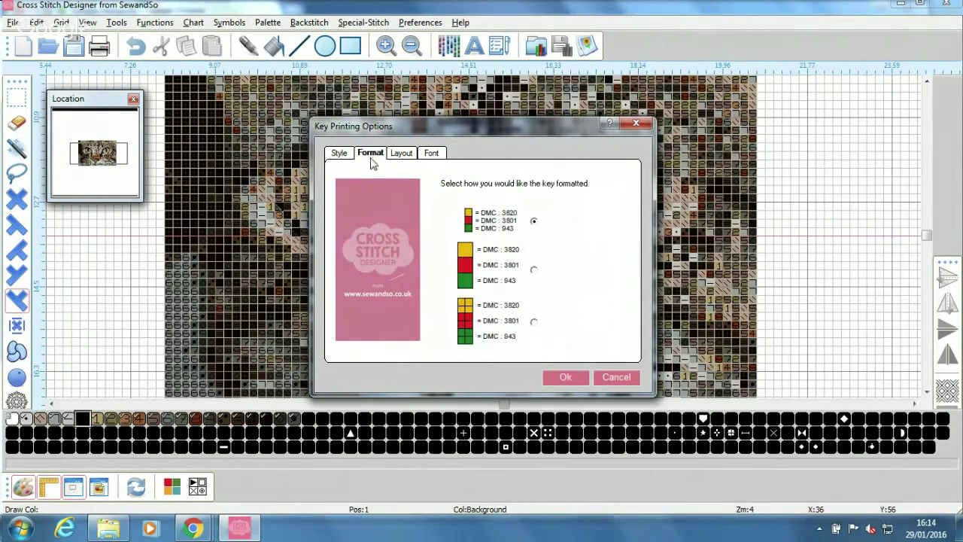
{"action": "left_click", "coordinate": [532, 271]}
{"action": "left_click", "coordinate": [403, 155]}
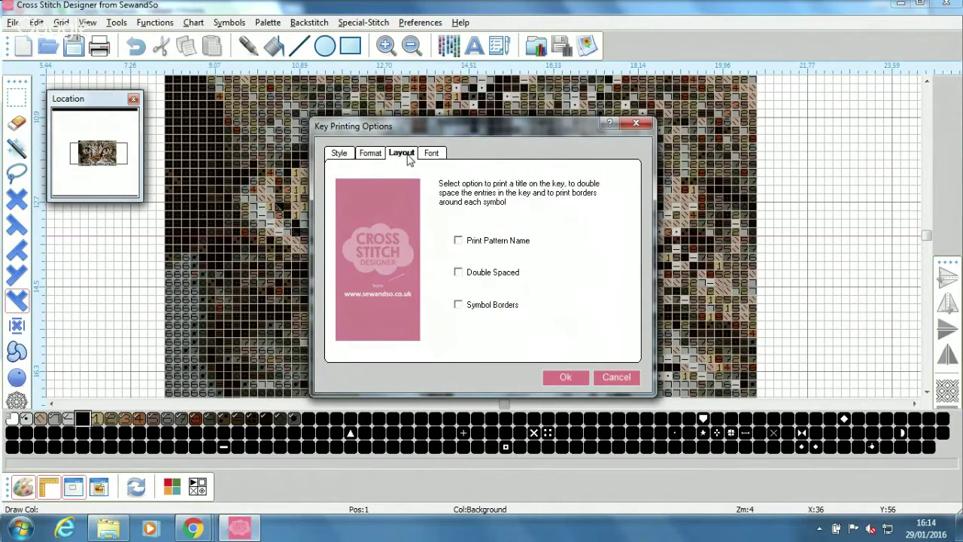
{"action": "left_click", "coordinate": [429, 153]}
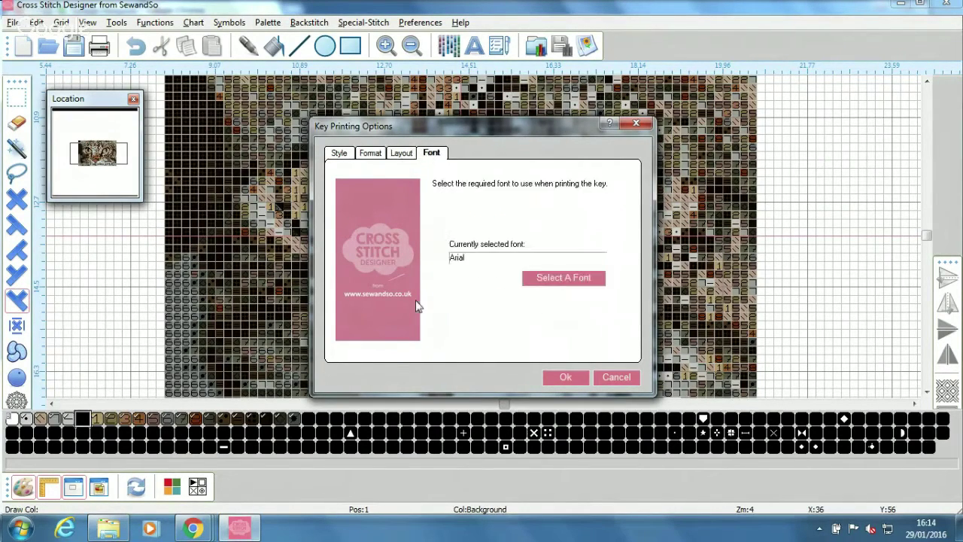
{"action": "left_click", "coordinate": [339, 155]}
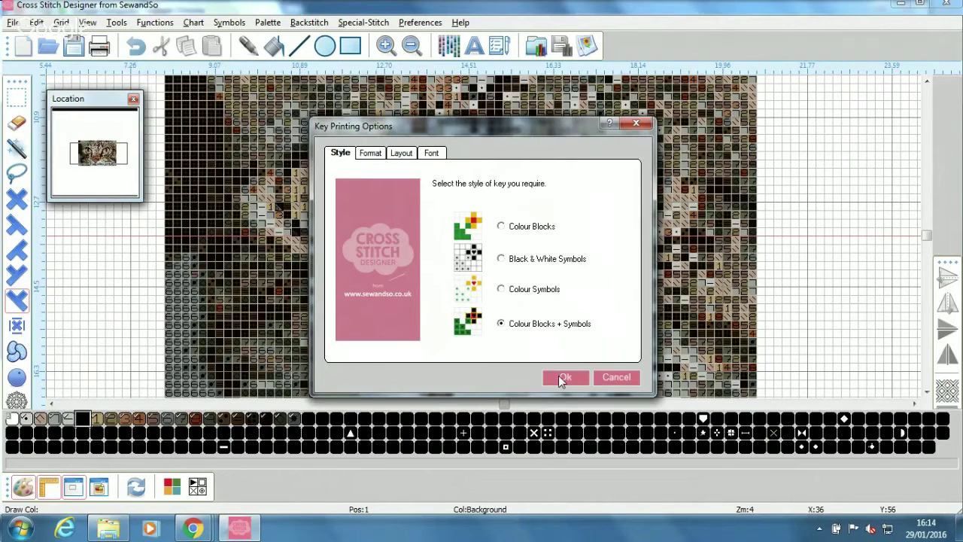
{"action": "left_click", "coordinate": [616, 379]}
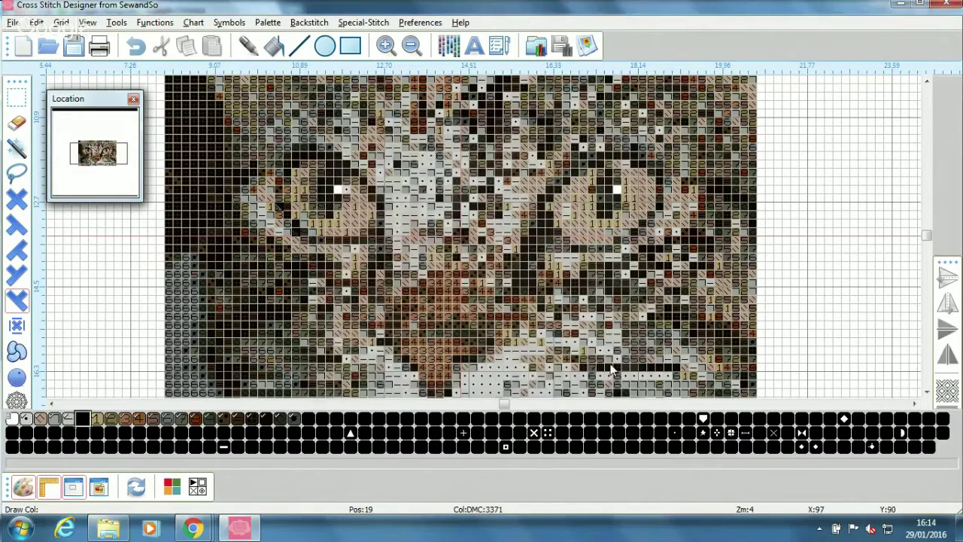
Zoom out twice and delete the stitched strip along the bottom of the chart
{"action": "left_click", "coordinate": [411, 46]}
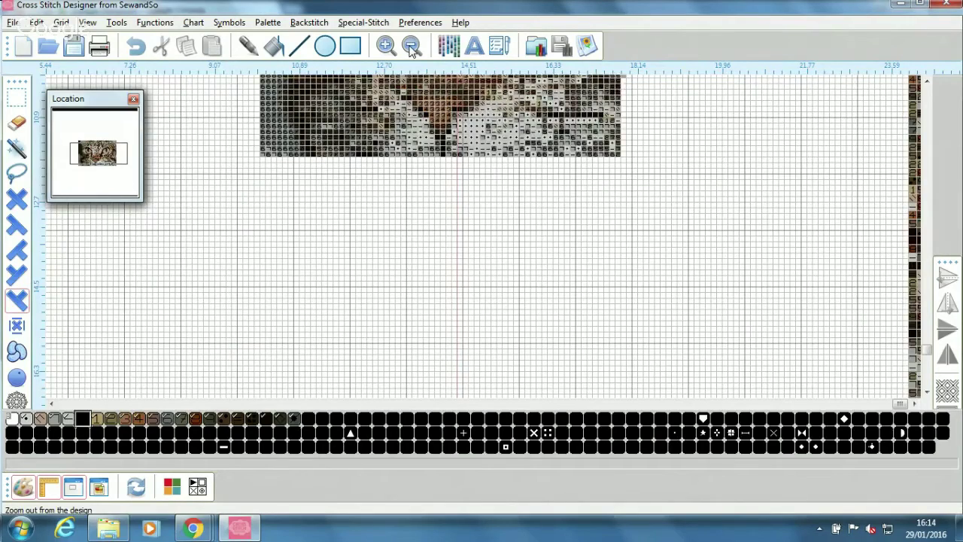
{"action": "left_click", "coordinate": [410, 47]}
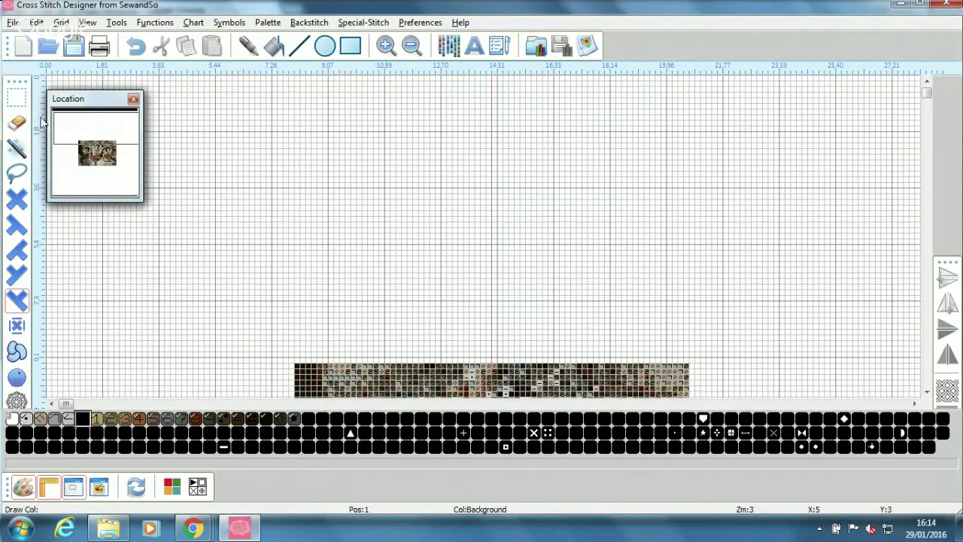
{"action": "left_click", "coordinate": [18, 98]}
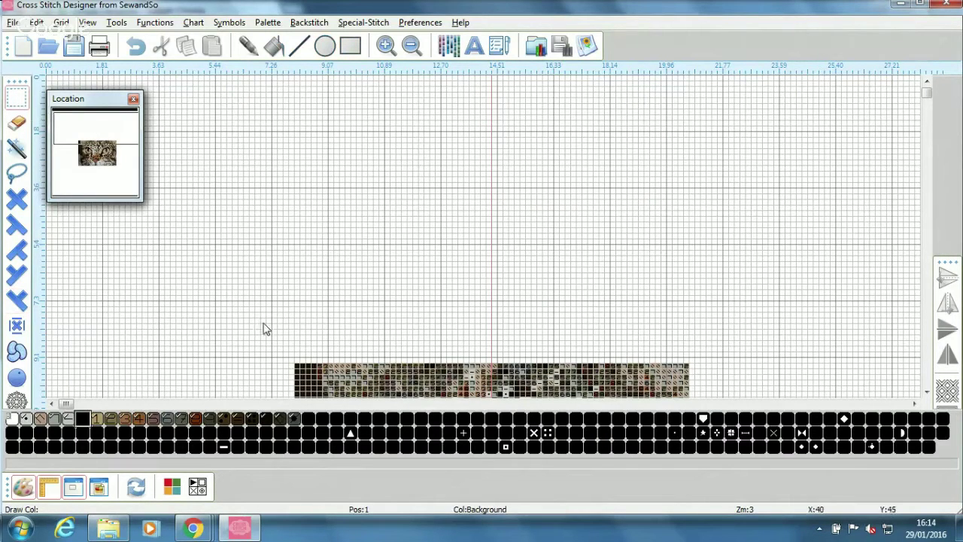
{"action": "left_click_drag", "start_coordinate": [275, 319], "coordinate": [689, 387]}
{"action": "key", "text": "Delete"}
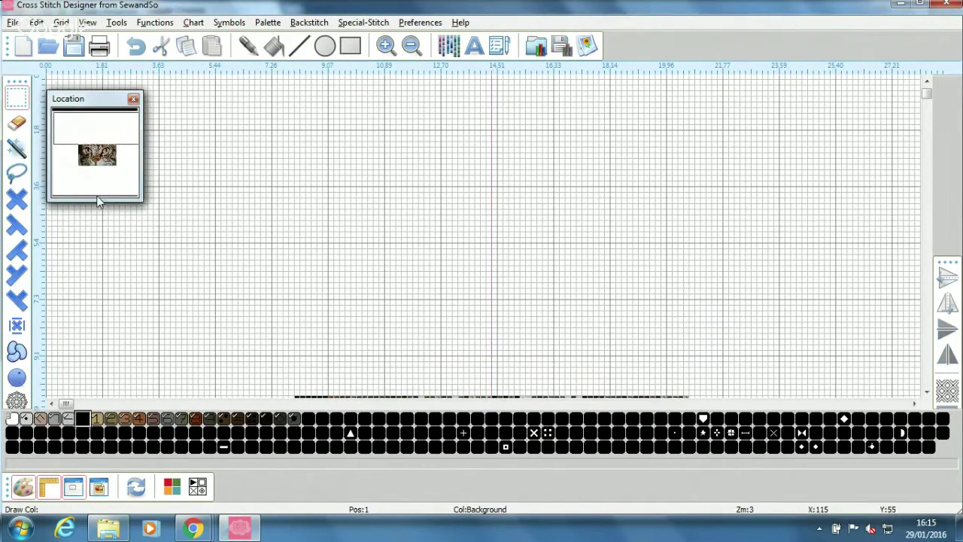
Select the remaining cat stitches and leftover band and delete them
{"action": "left_click", "coordinate": [101, 136]}
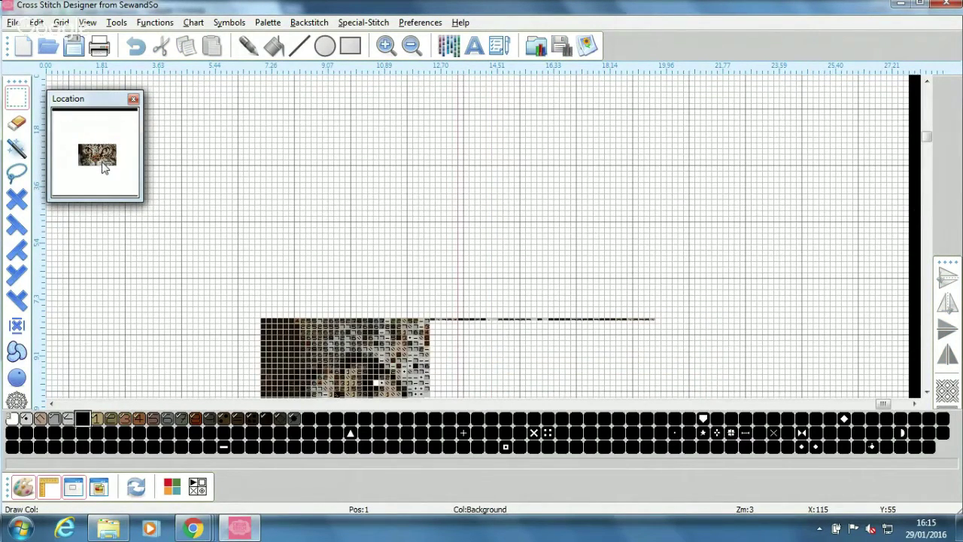
{"action": "scroll", "coordinate": [13, 109], "scroll_direction": "down", "scroll_amount": 5}
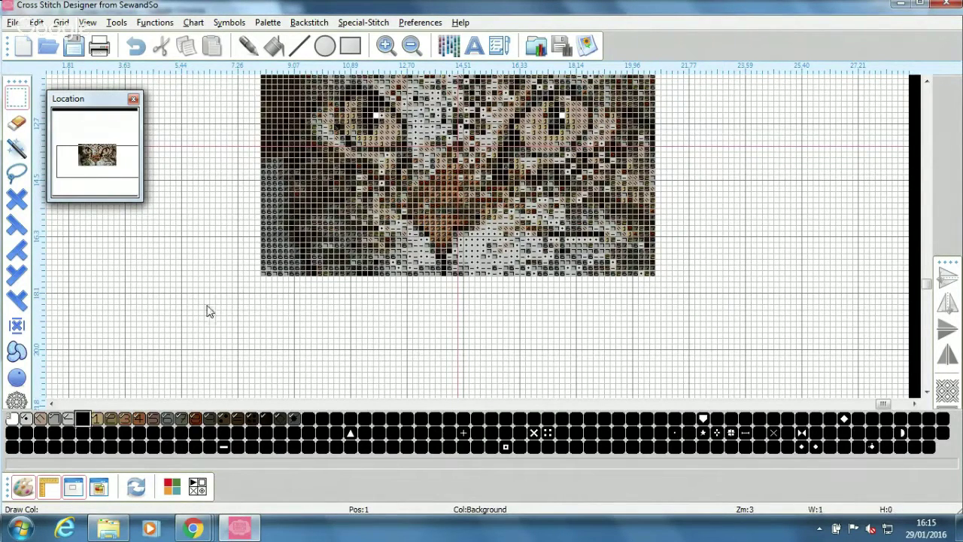
{"action": "left_click_drag", "start_coordinate": [209, 311], "coordinate": [834, 79]}
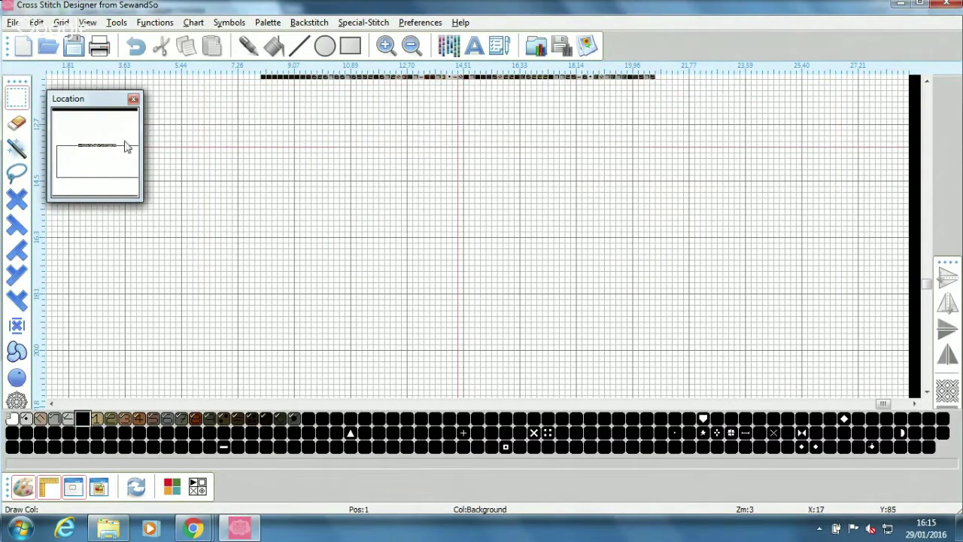
{"action": "left_click_drag", "start_coordinate": [113, 173], "coordinate": [114, 145]}
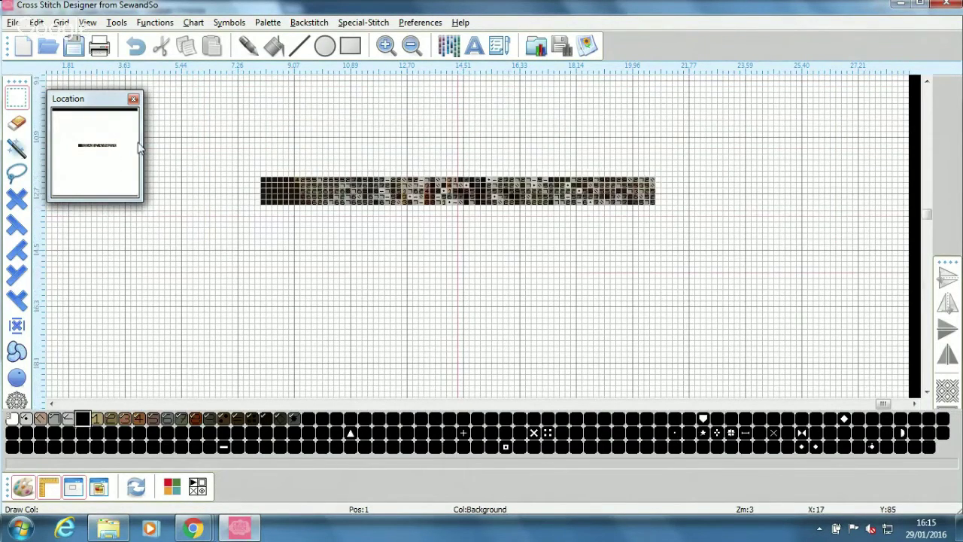
{"action": "left_click_drag", "start_coordinate": [238, 149], "coordinate": [666, 236]}
{"action": "key", "text": "Delete"}
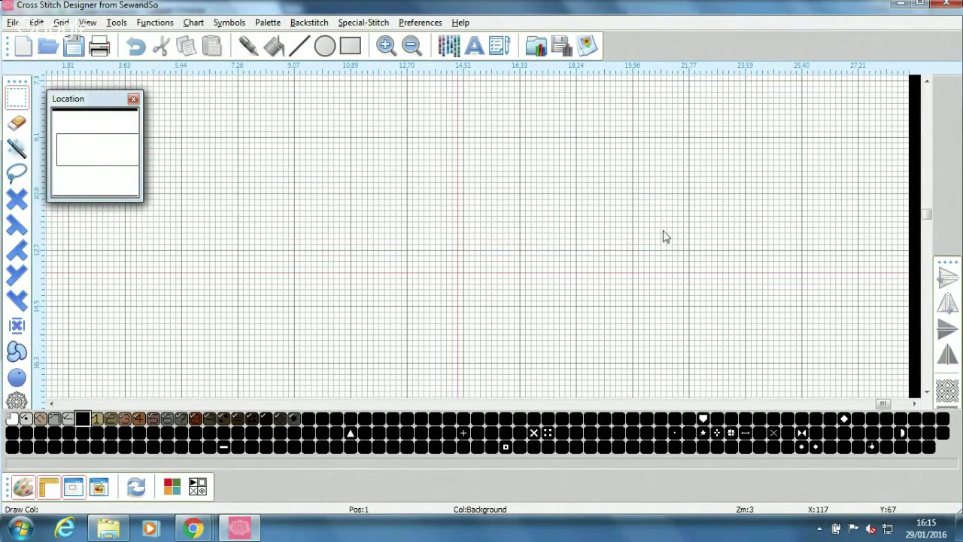
Start Image Importing from the File menu without saving the current chart
{"action": "left_click", "coordinate": [12, 23]}
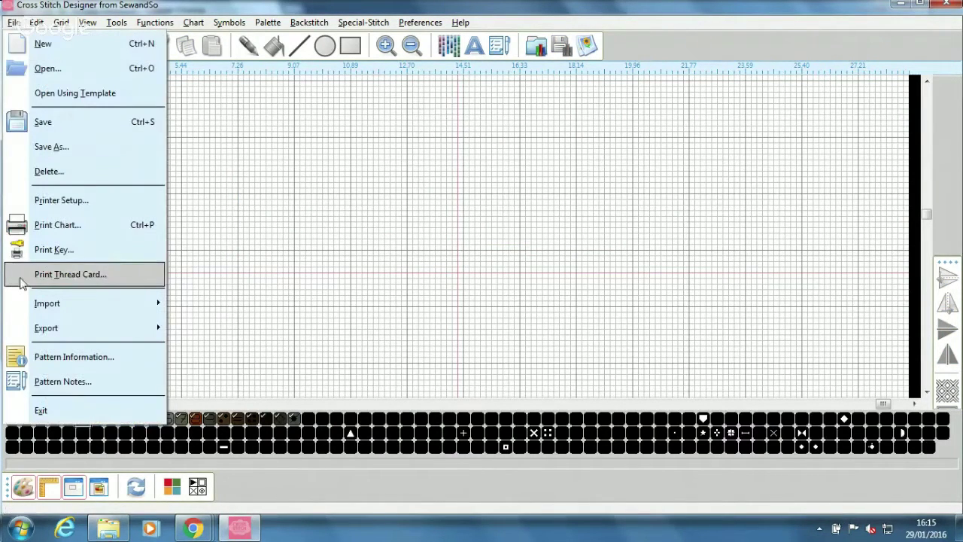
{"action": "mouse_move", "coordinate": [48, 304]}
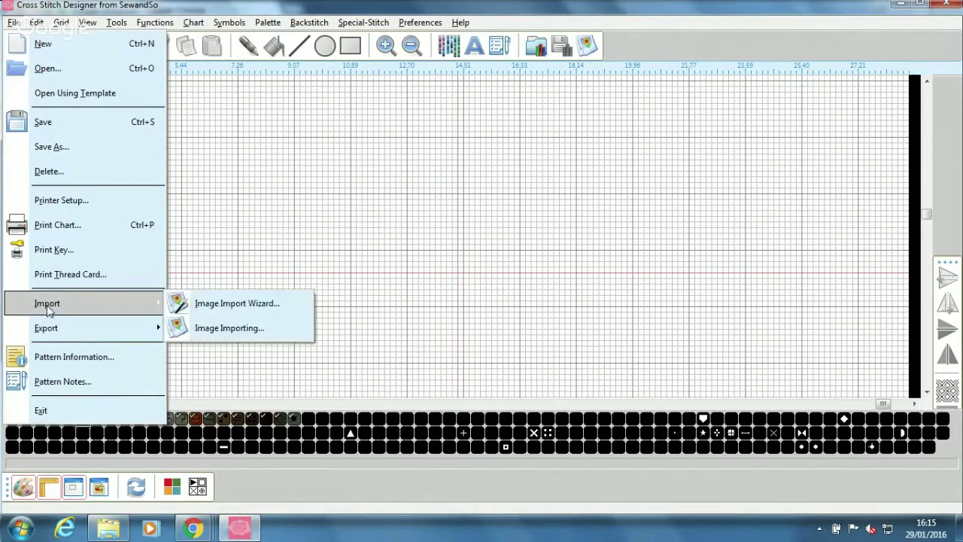
{"action": "left_click", "coordinate": [223, 334]}
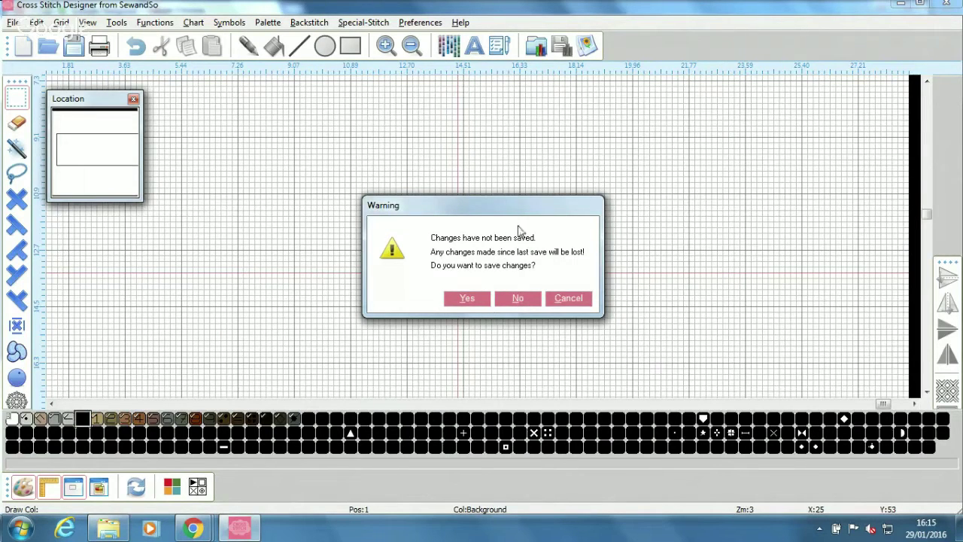
{"action": "left_click", "coordinate": [516, 300]}
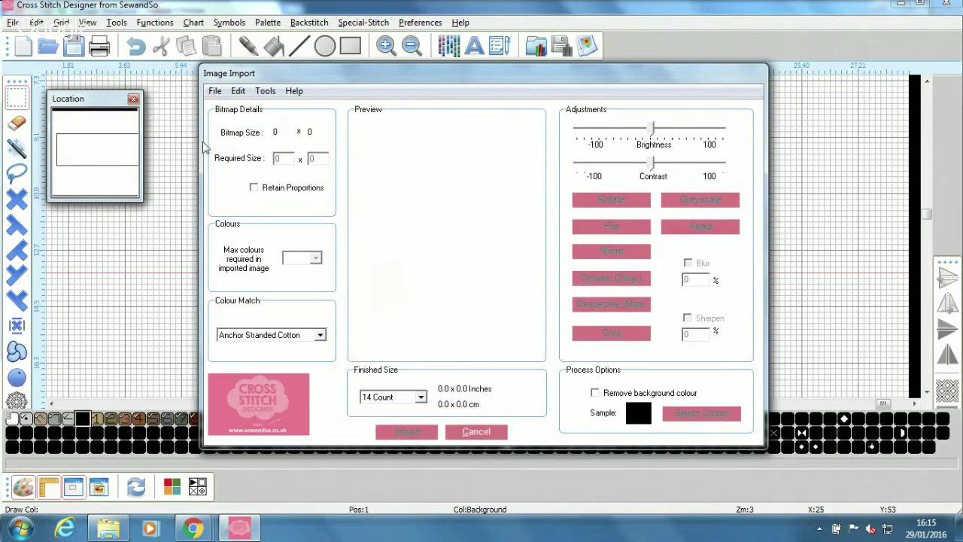
Open the Catphoto image in the Image Import window
{"action": "left_click", "coordinate": [214, 90]}
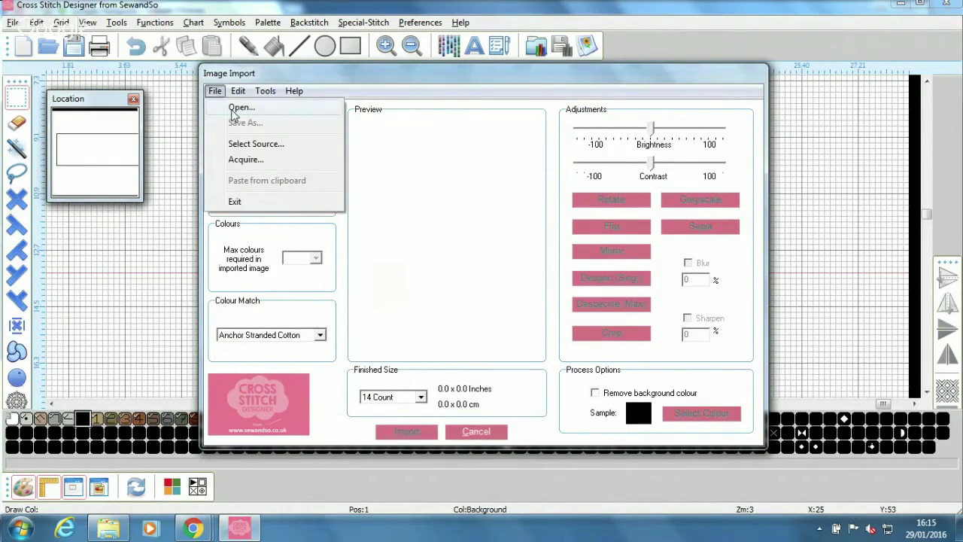
{"action": "left_click", "coordinate": [232, 106]}
{"action": "left_click", "coordinate": [380, 270]}
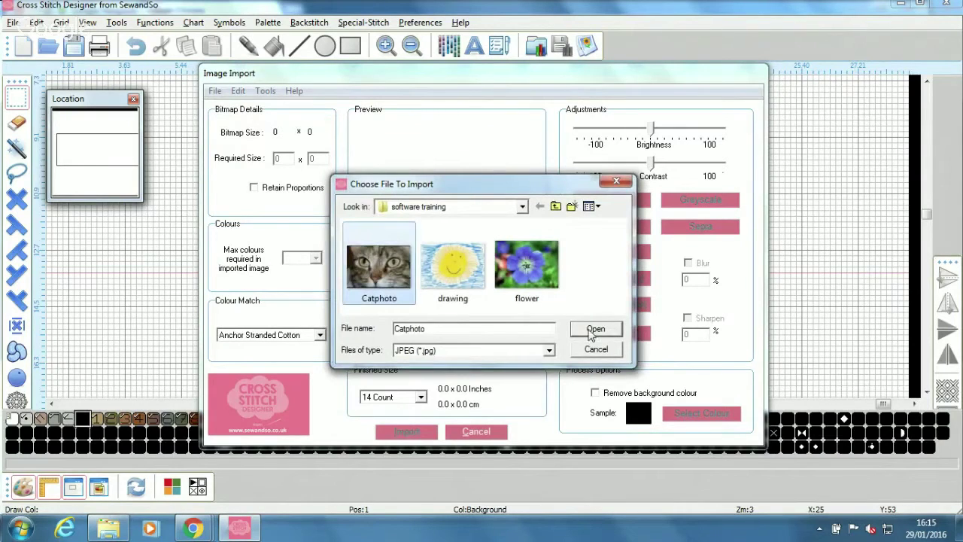
{"action": "left_click", "coordinate": [591, 328]}
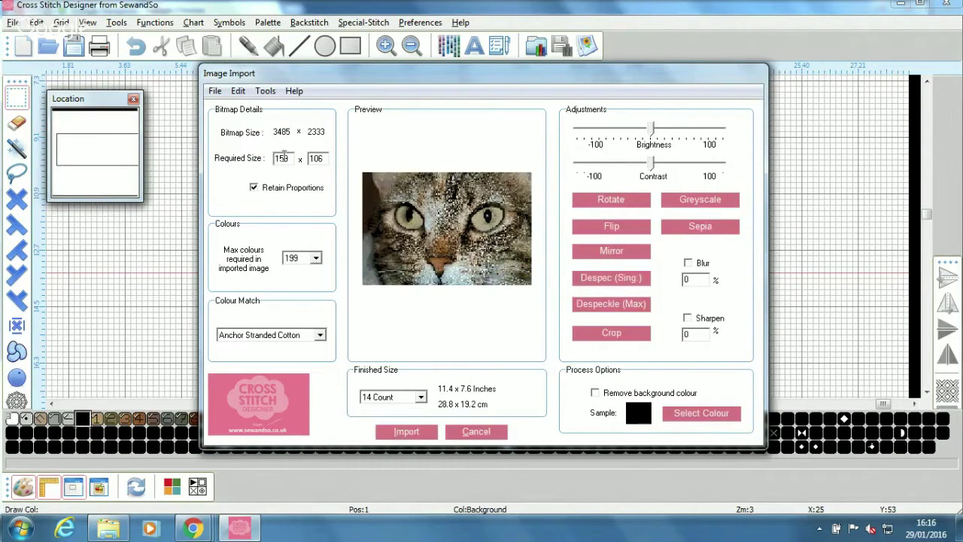
Set the Required Size width to 75 stitches, giving 75 by 50
{"action": "double_click", "coordinate": [285, 158]}
{"action": "double_click", "coordinate": [322, 159]}
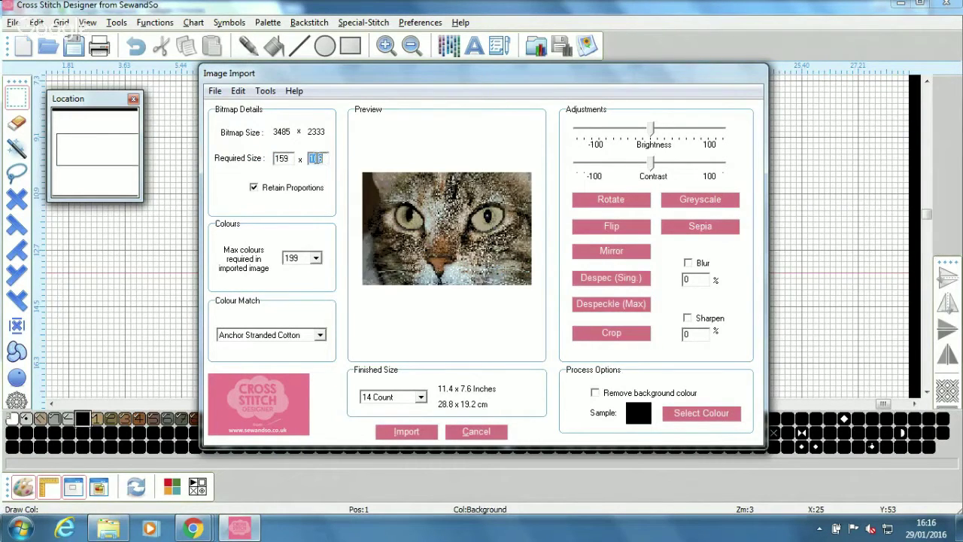
{"action": "double_click", "coordinate": [283, 159]}
{"action": "left_click", "coordinate": [285, 161]}
{"action": "type", "text": "7"}
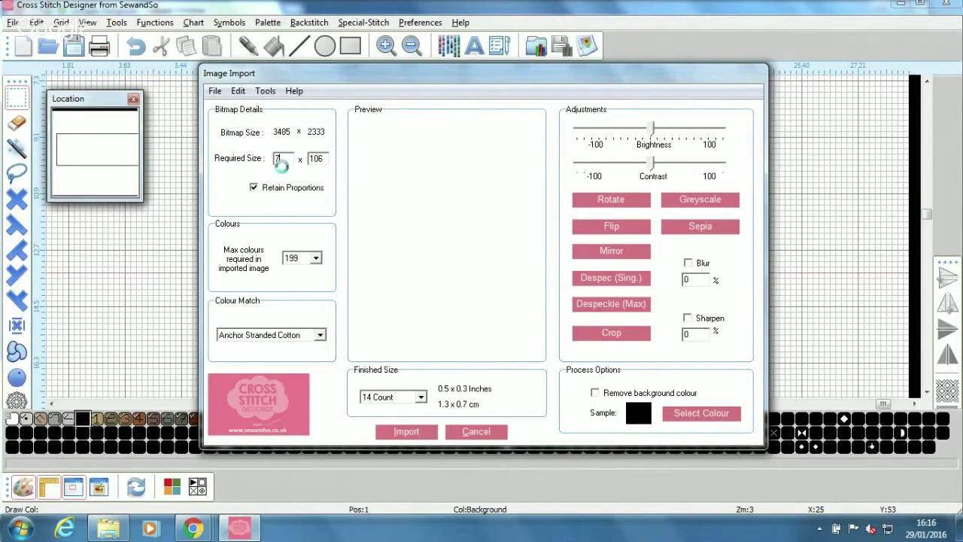
{"action": "type", "text": "5"}
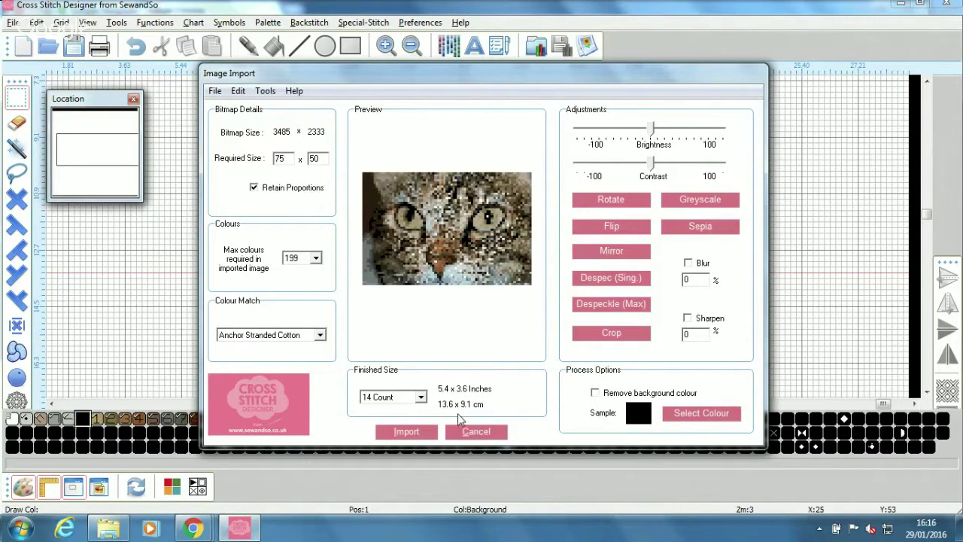
Limit to 25 colours, match to DMC Stranded Cotton, and raise brightness slightly
{"action": "left_click", "coordinate": [316, 258]}
{"action": "left_click_drag", "start_coordinate": [320, 290], "coordinate": [319, 315]}
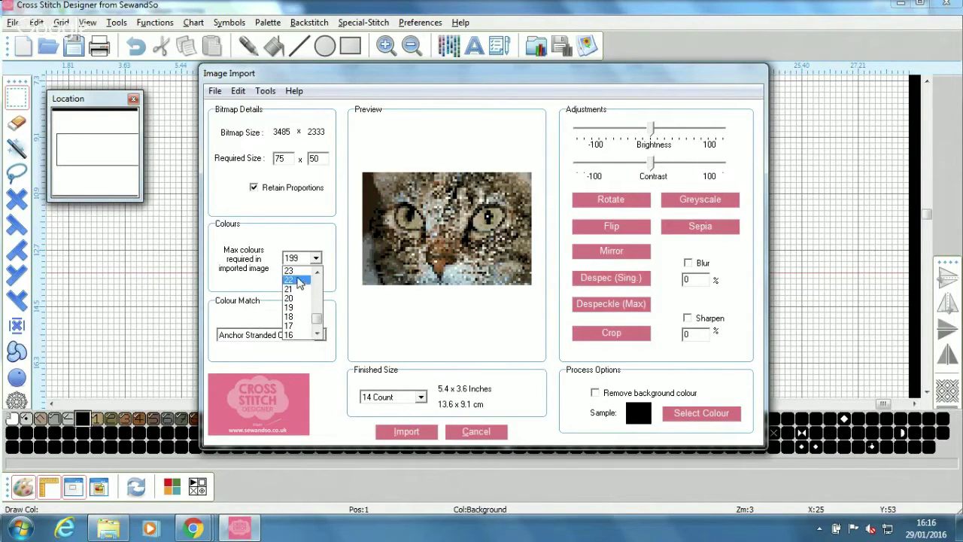
{"action": "key", "text": "Up"}
{"action": "key", "text": "Up"}
{"action": "key", "text": "Up"}
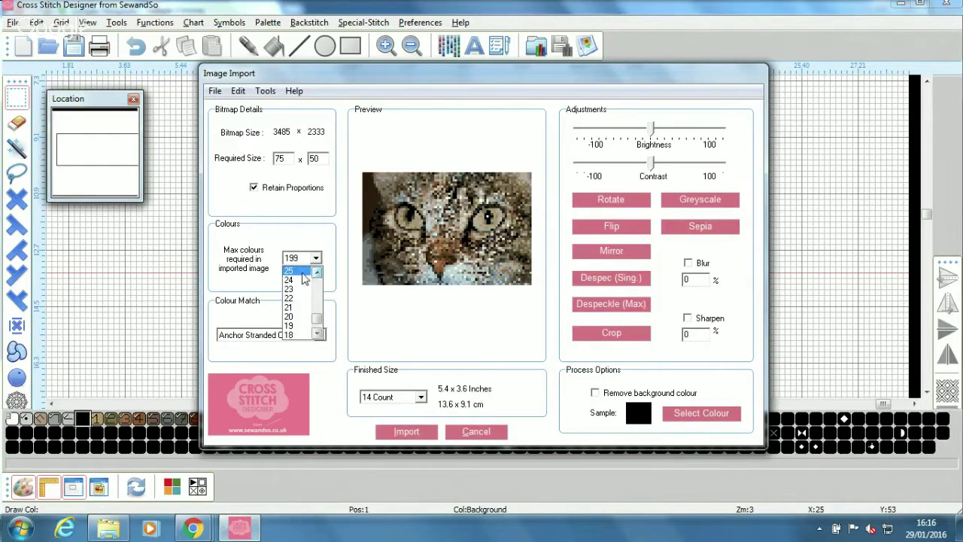
{"action": "left_click", "coordinate": [301, 271]}
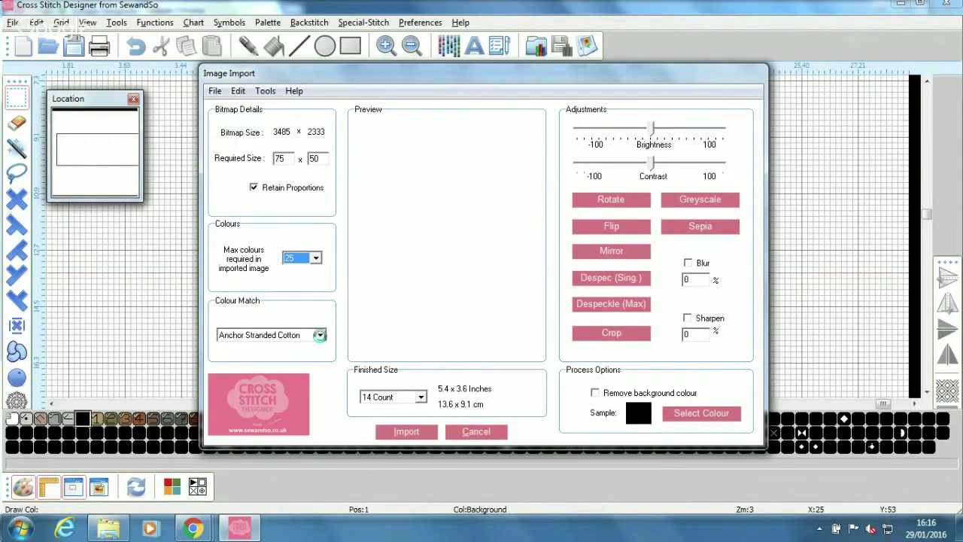
{"action": "left_click", "coordinate": [320, 335]}
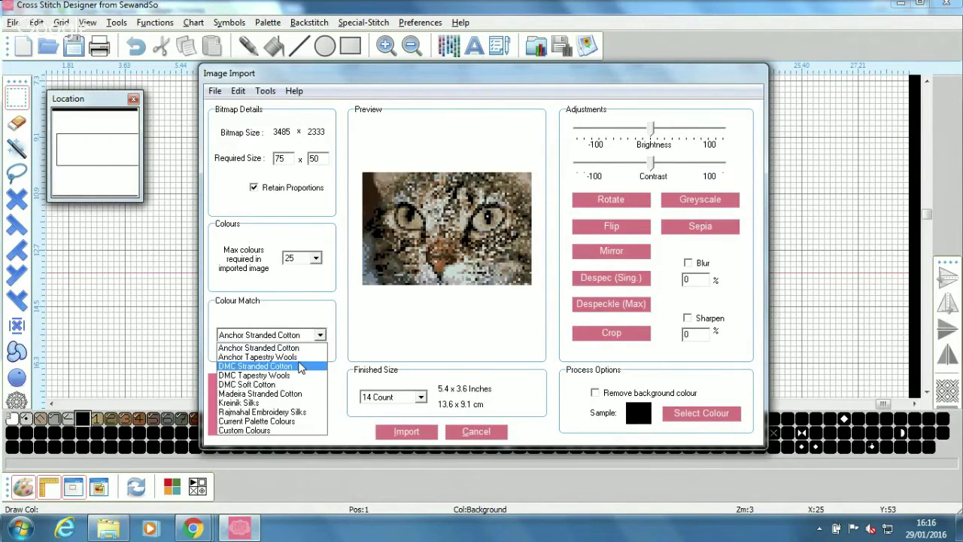
{"action": "left_click", "coordinate": [300, 367]}
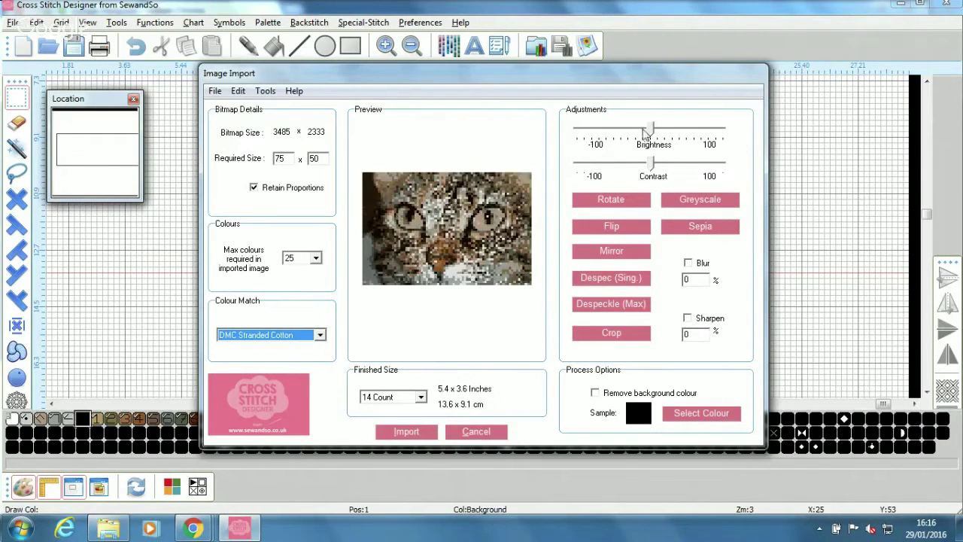
{"action": "left_click_drag", "start_coordinate": [650, 131], "coordinate": [659, 131]}
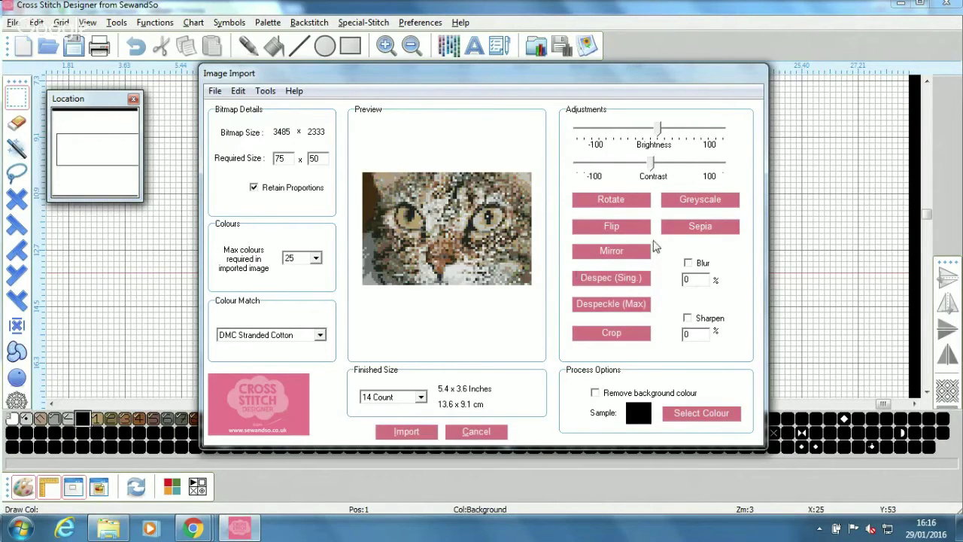
Crop Catphoto to one cat eye, resize it to 60 by 54 stitches, and convert it
{"action": "left_click", "coordinate": [599, 340]}
{"action": "left_click_drag", "start_coordinate": [380, 188], "coordinate": [433, 246]}
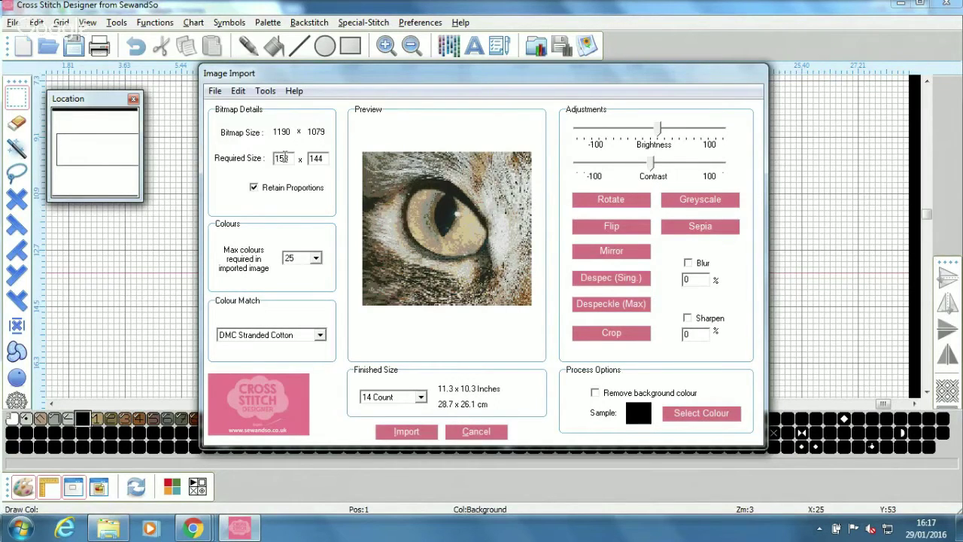
{"action": "left_click_drag", "start_coordinate": [286, 158], "coordinate": [273, 158]}
{"action": "type", "text": "75"}
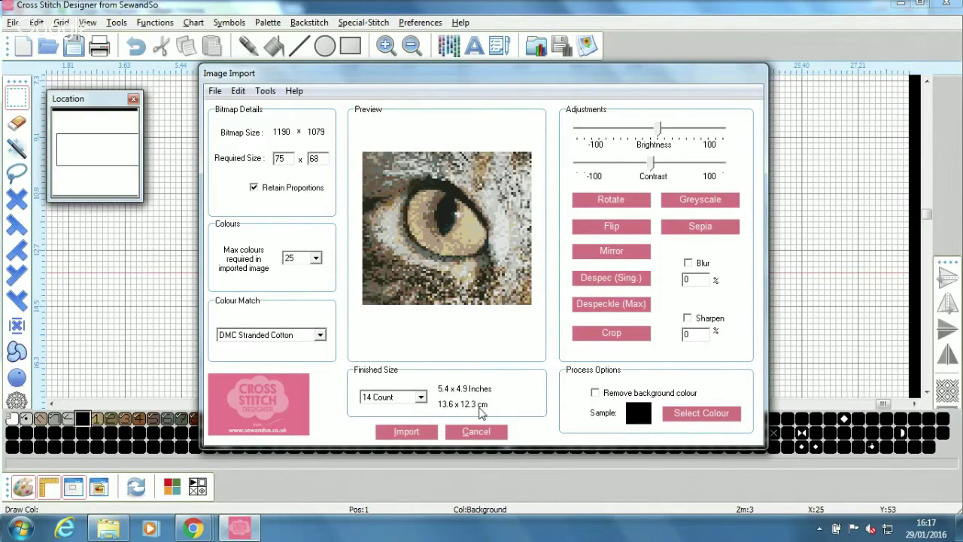
{"action": "double_click", "coordinate": [279, 158]}
{"action": "type", "text": "50"}
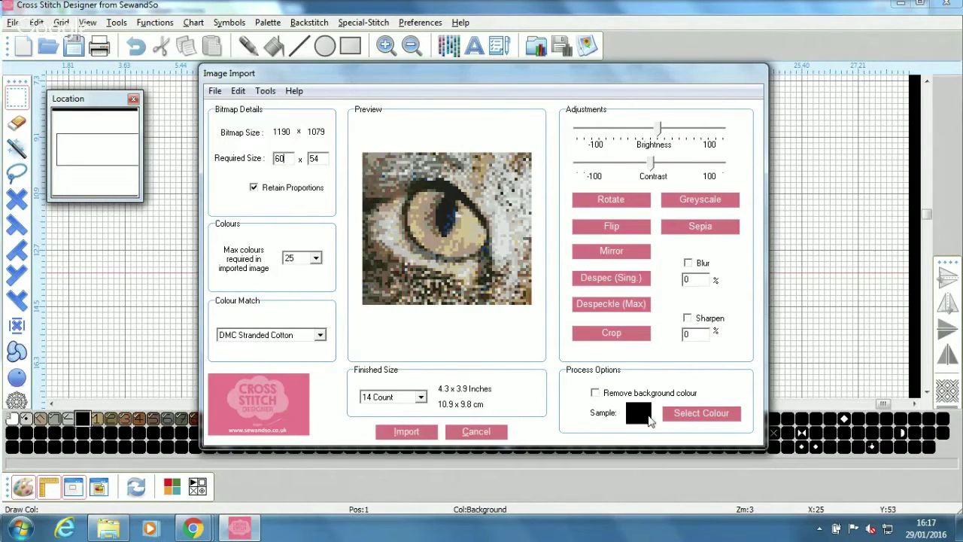
{"action": "left_click", "coordinate": [407, 432]}
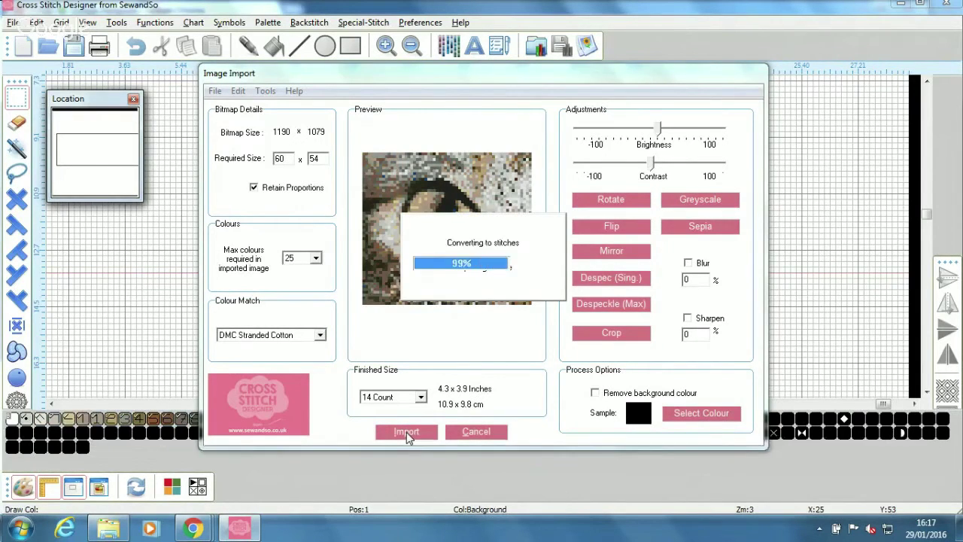